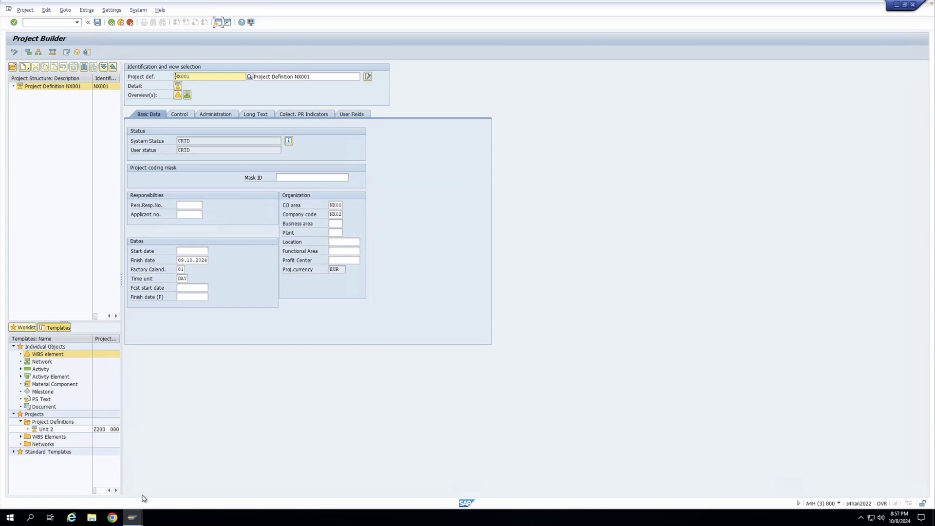
Switch to the validation session and review the WBS Element and Network activity callup points
mouse_move(133, 517)
left_click(119, 488)
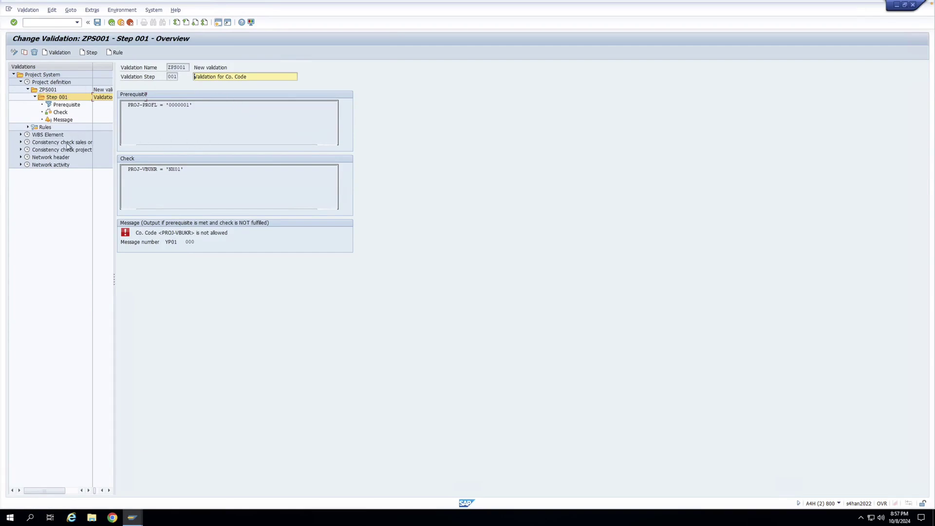
double_click(49, 137)
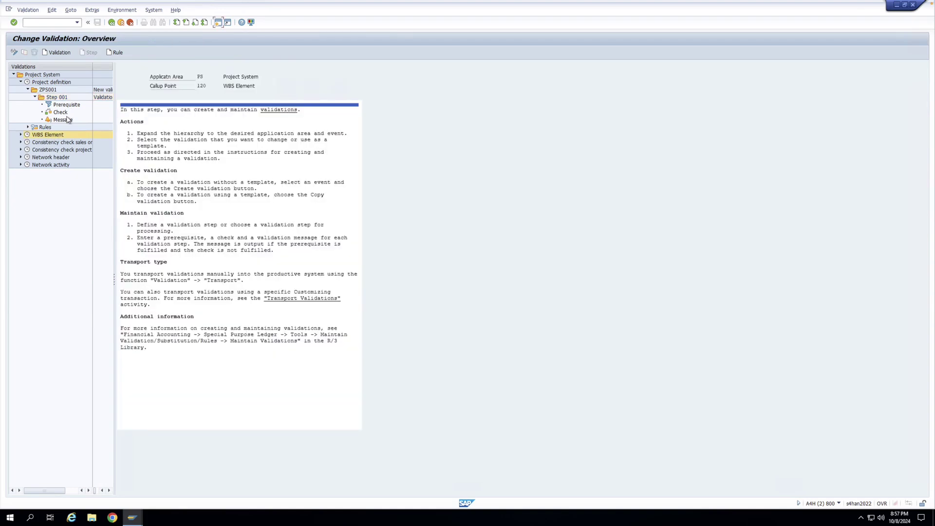
double_click(49, 166)
Open the Maintain Substitutions activity for Work Breakdown Structures and create substitution ZPS001 under WBS Element
left_click(123, 24)
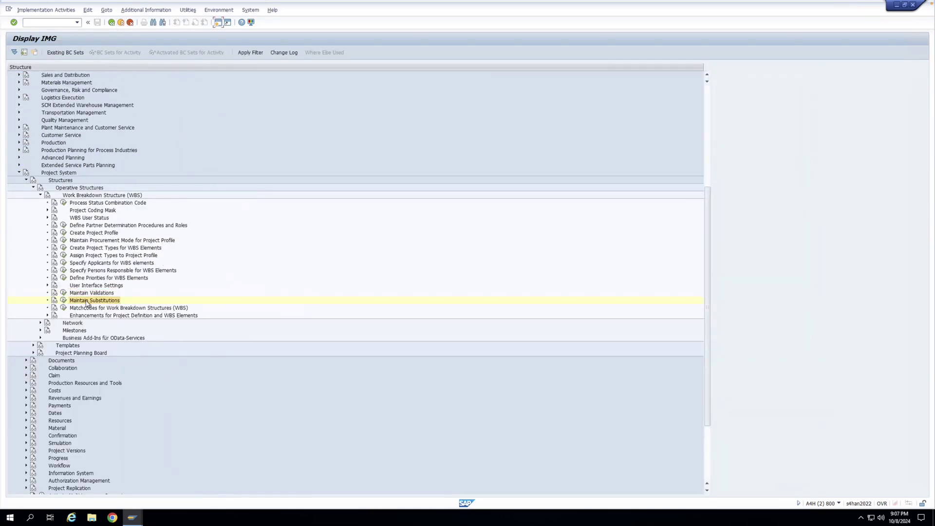
left_click(63, 301)
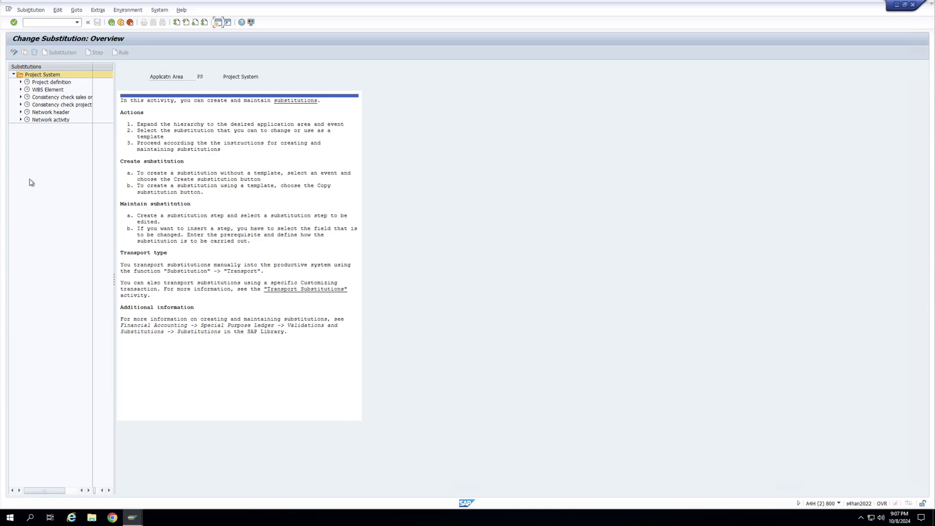
left_click(21, 90)
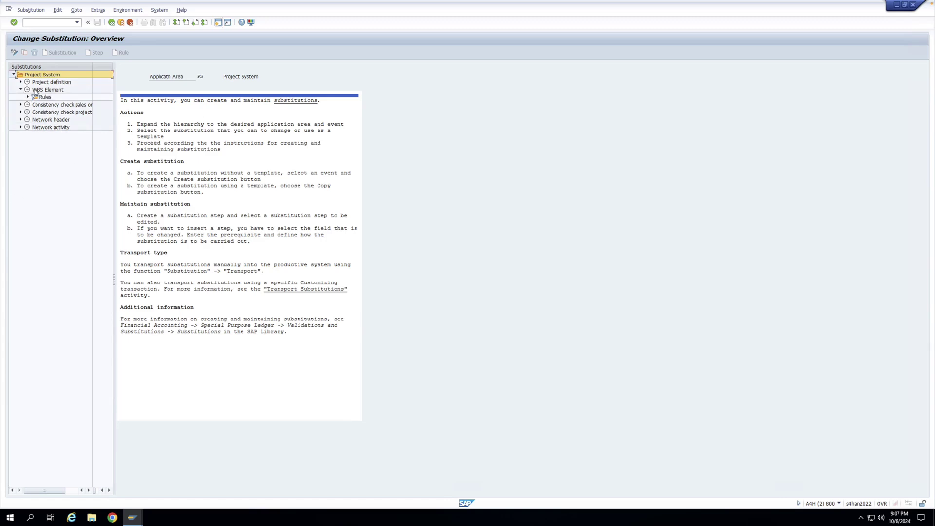
left_click(35, 92)
left_click(60, 52)
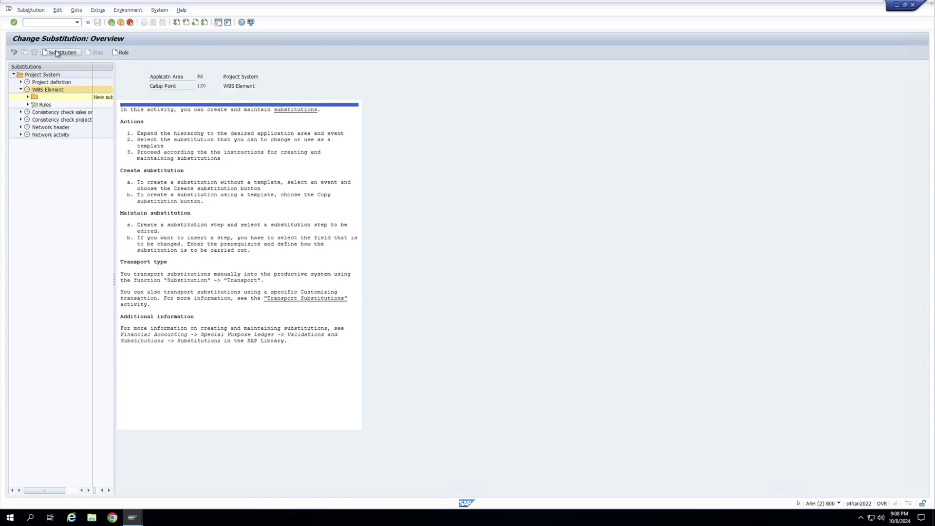
left_click(186, 71)
type("ZPS001")
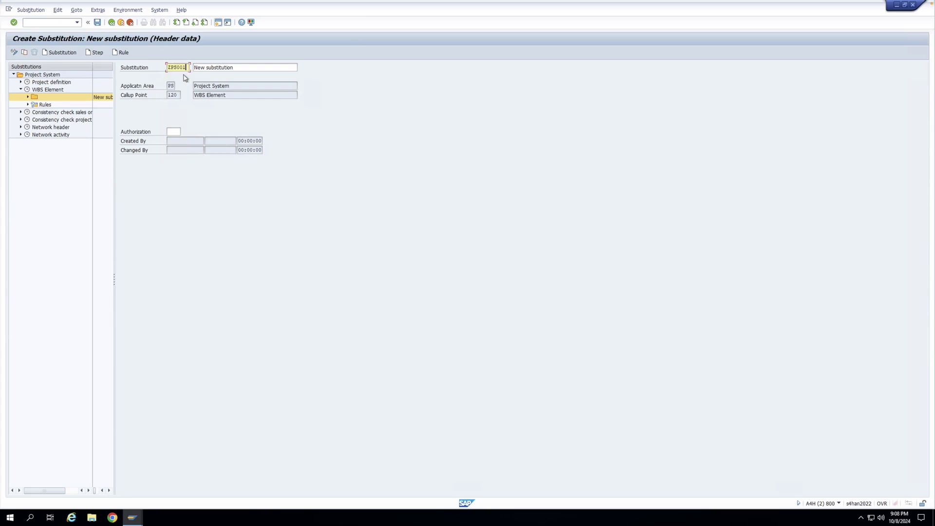
key("Return")
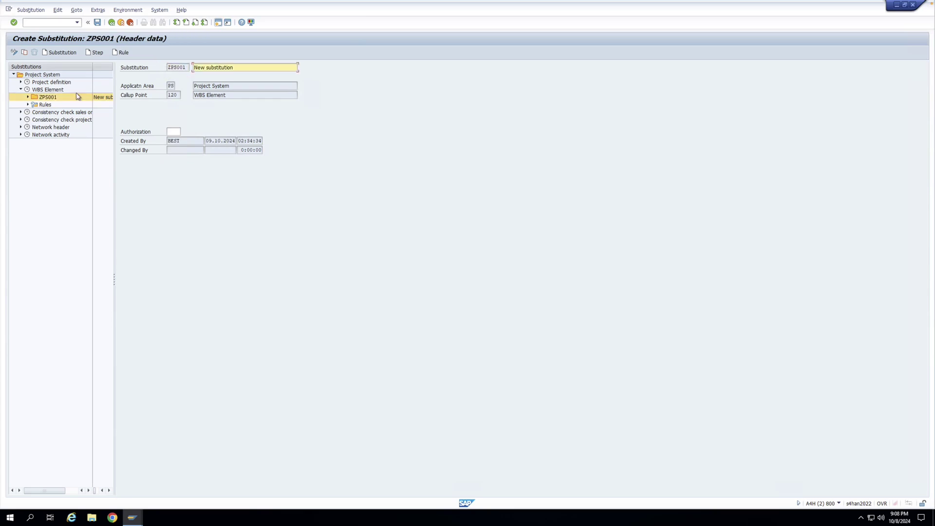
Add a step to substitution ZPS001 without choosing substitutable fields, and describe it as "Substitution for Level 1 WBS Elem."
left_click(95, 52)
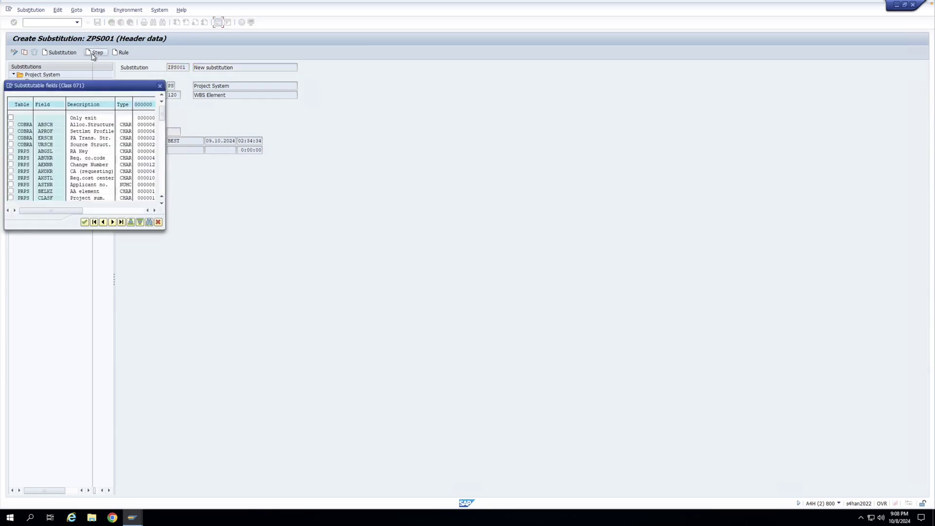
left_click(158, 221)
left_click(200, 234)
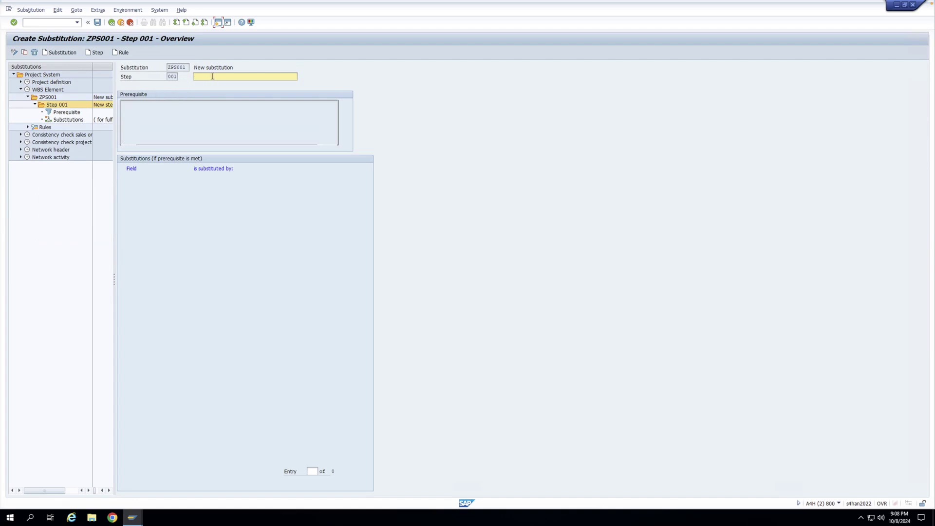
type("Substitutio")
key("BackSpace")
key("BackSpace")
key("BackSpace")
key("BackSpace")
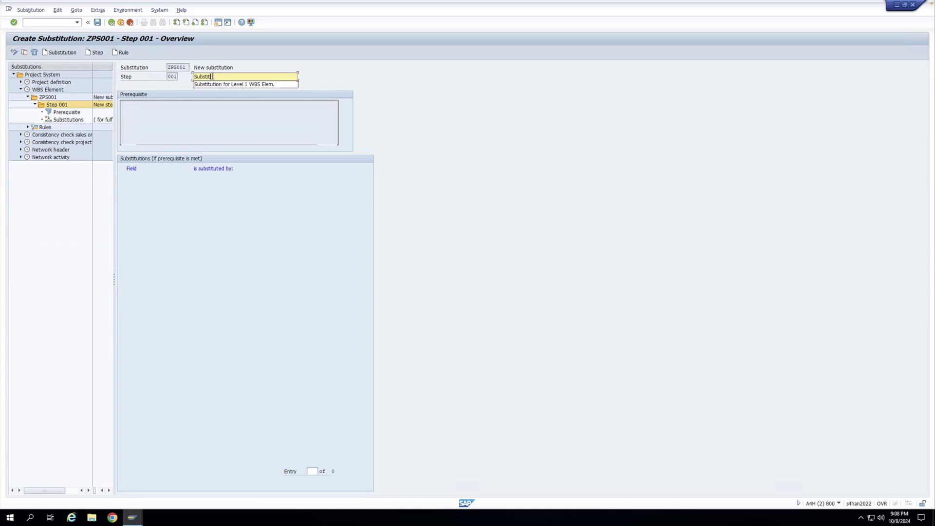
type("ution for Level 1 WBS ")
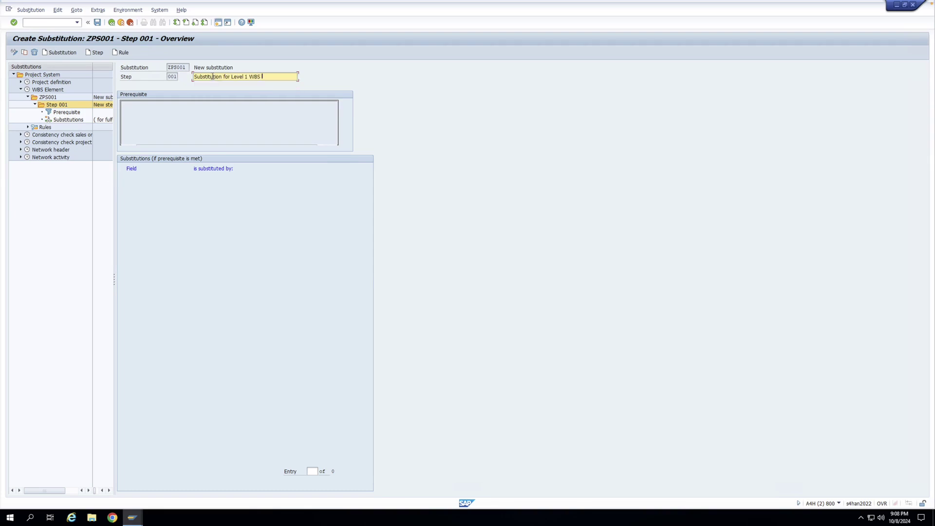
type("Elem.")
Open the step's prerequisite and insert the Level field (PRPS-STUFE) from structure PRPS into the formula
left_click(175, 119)
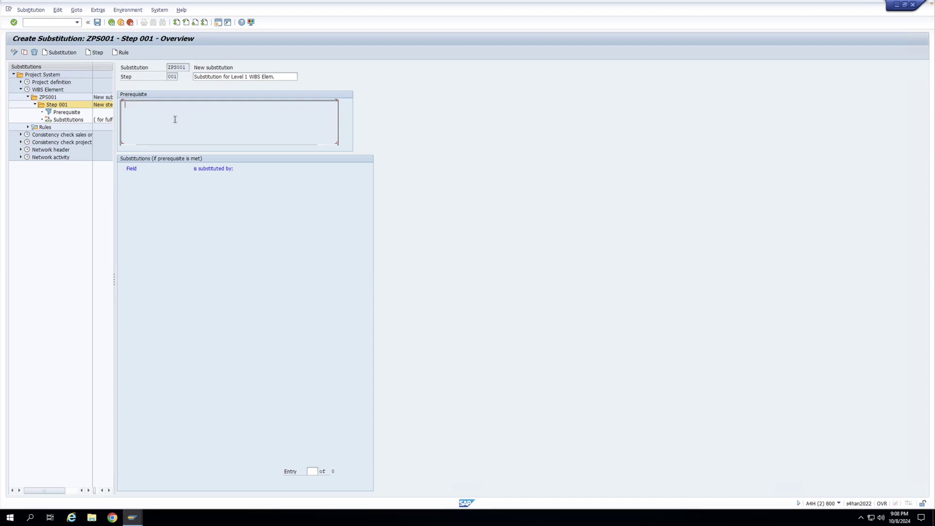
double_click(68, 112)
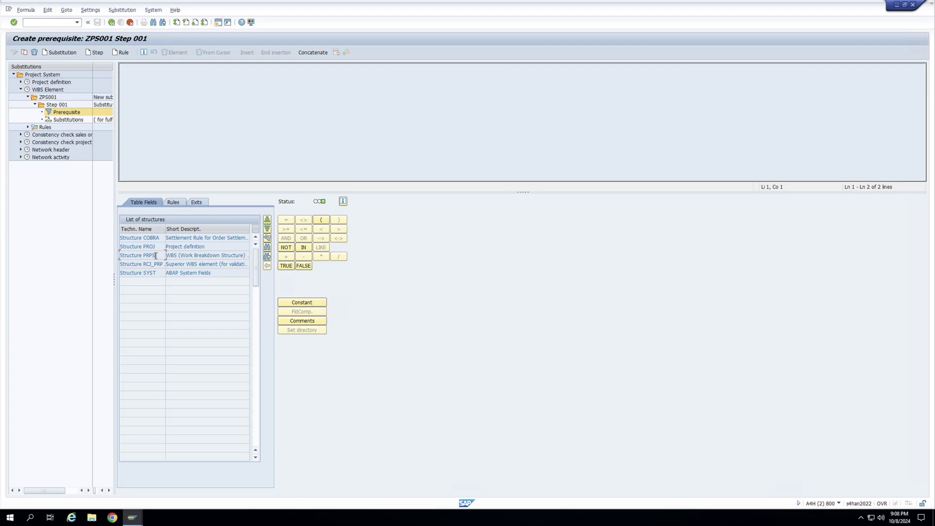
double_click(156, 255)
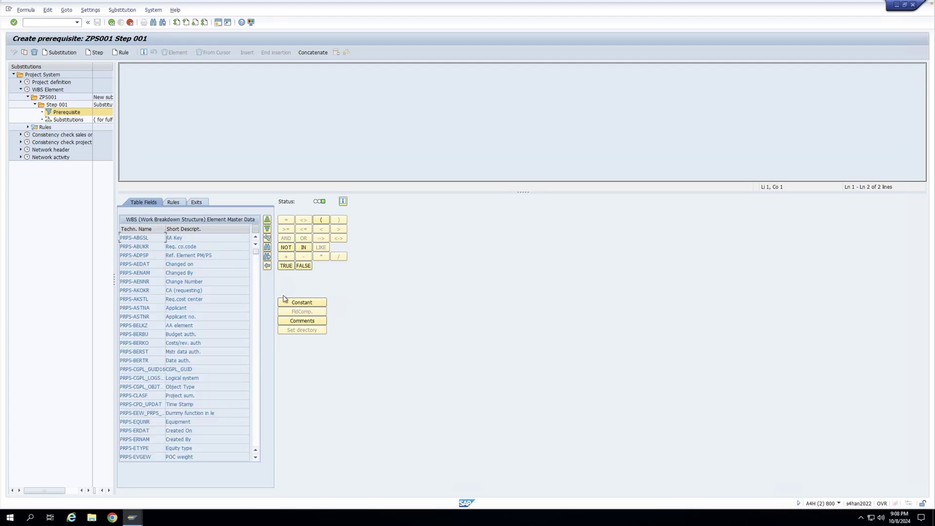
left_click(267, 247)
type("level")
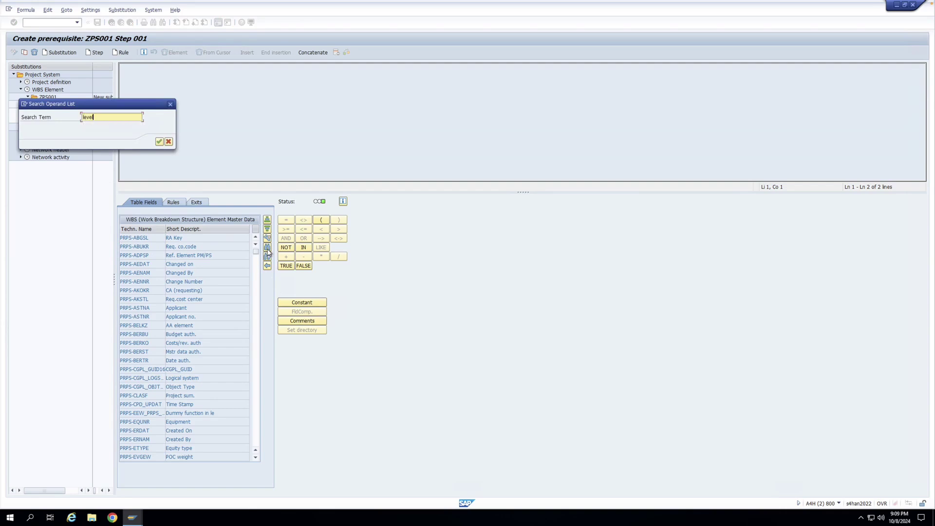
key("Return")
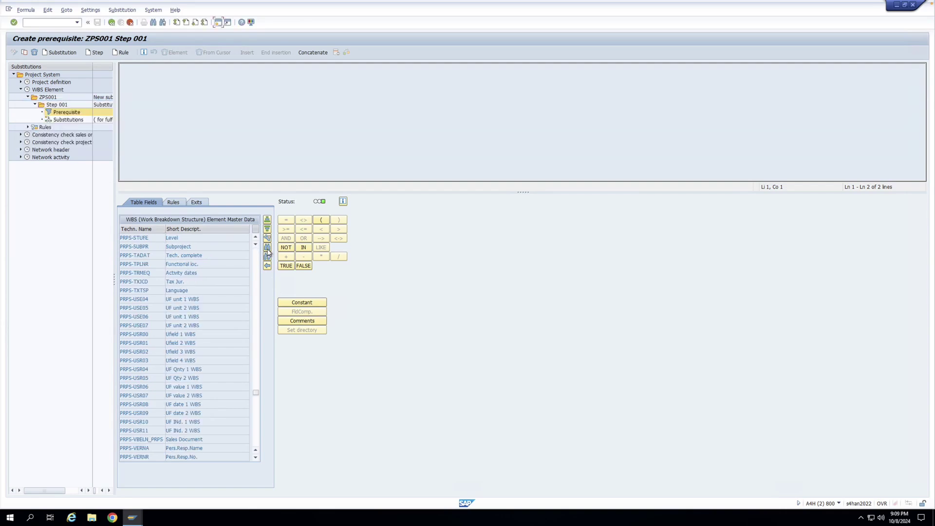
double_click(149, 239)
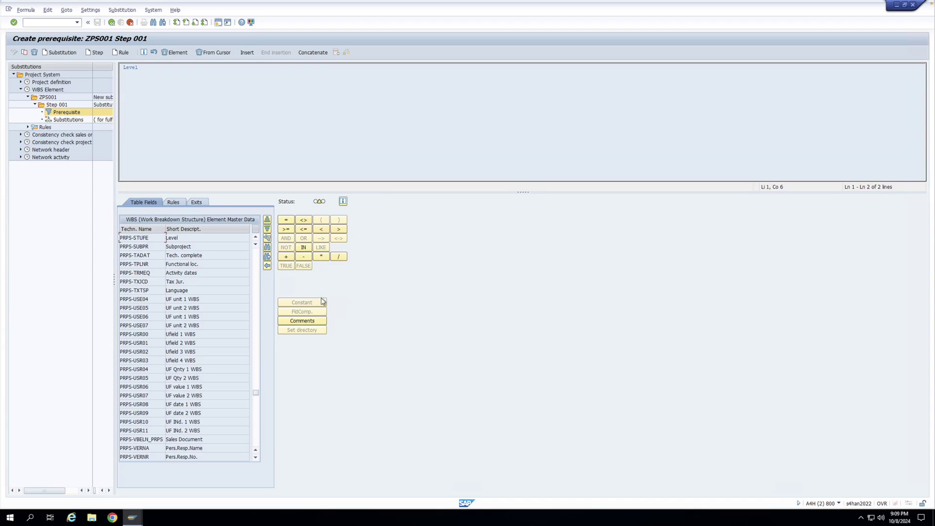
Complete the prerequisite formula so that Level equals the constant 1
left_click(286, 220)
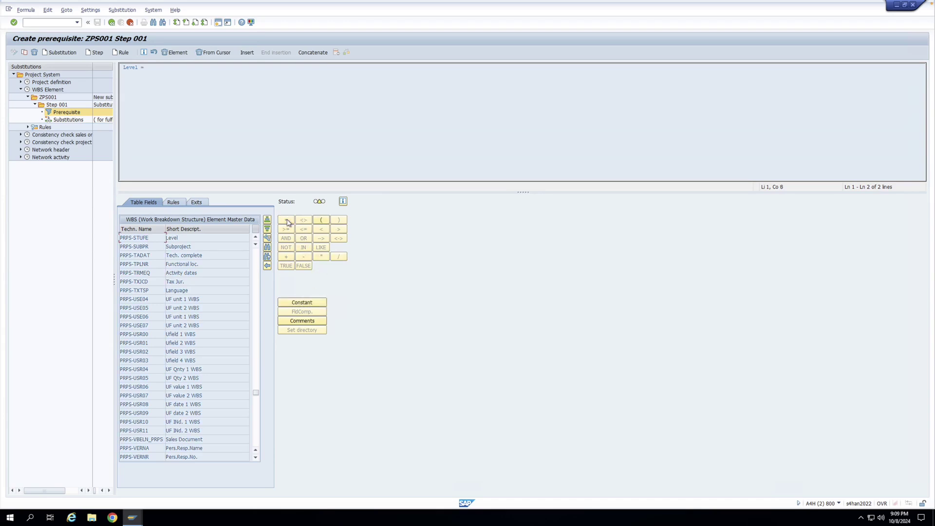
left_click(310, 303)
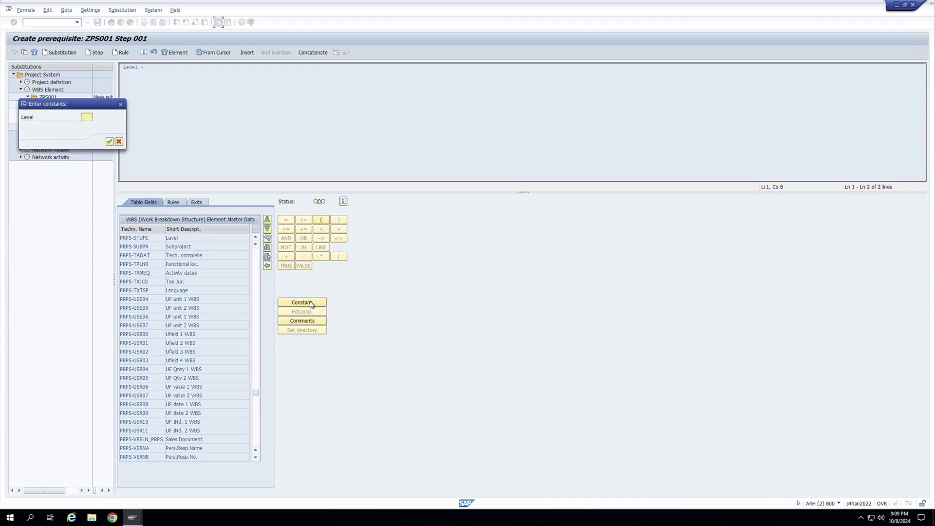
type("1")
left_click(109, 141)
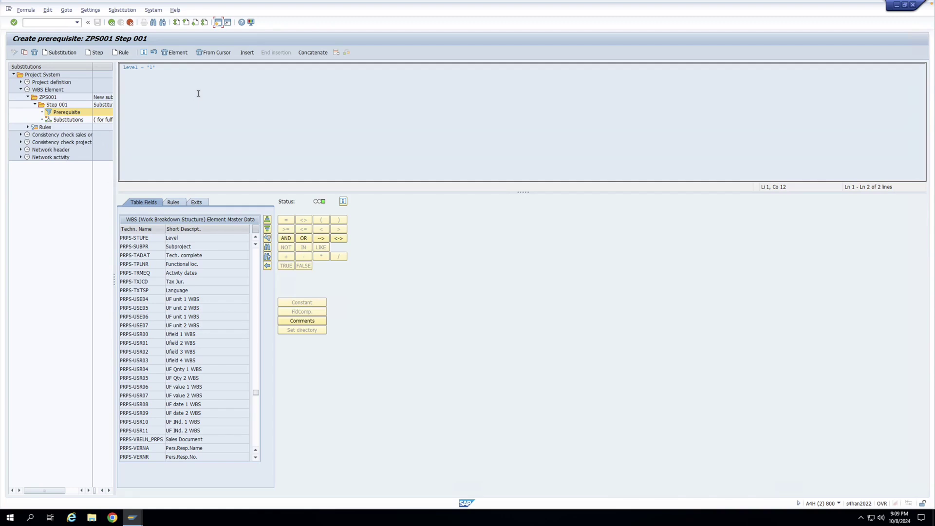
Add a field-to-field substitution for the PRPS-POST1 Description field to Step 001 and begin its source field with "PROJ-"
double_click(82, 122)
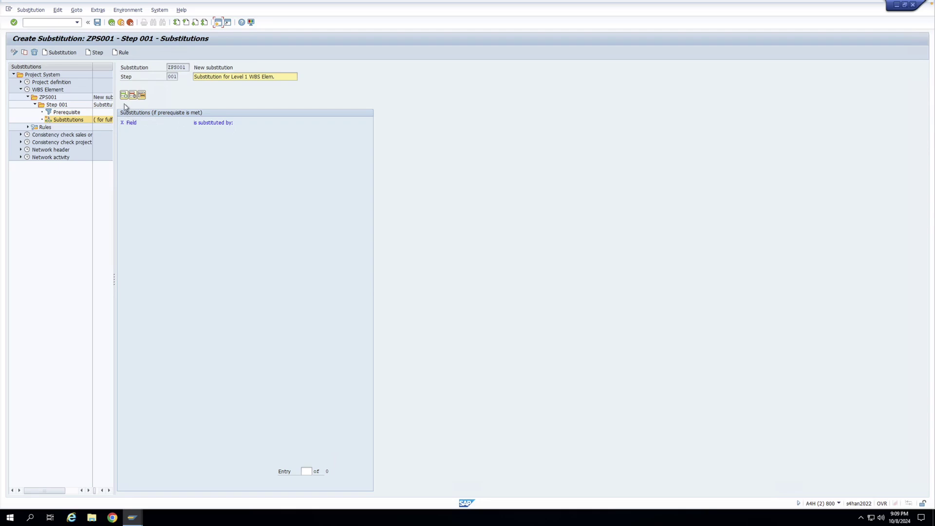
left_click(124, 96)
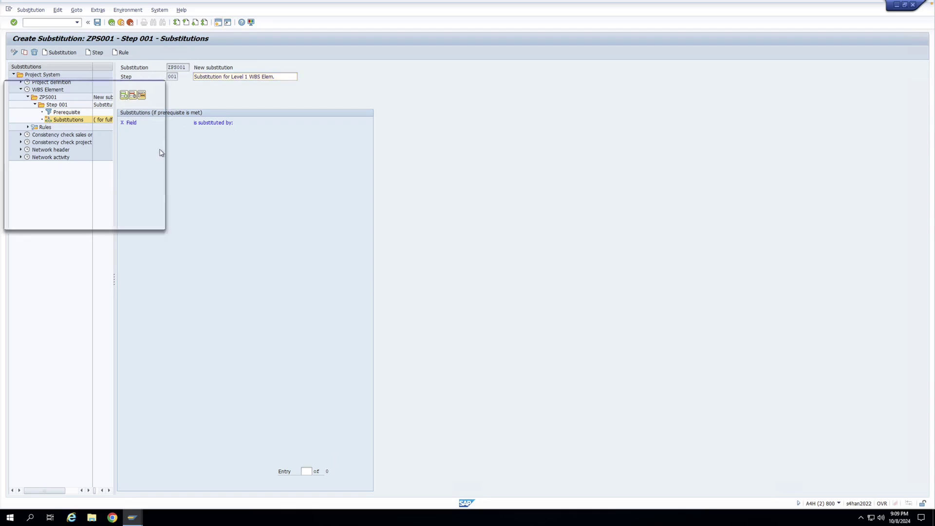
left_click_drag(112, 86, 247, 151)
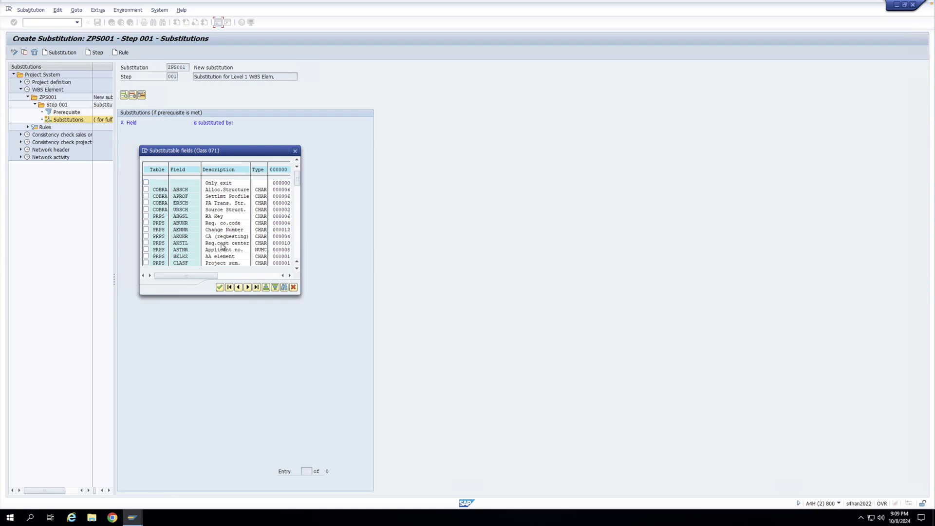
scroll(222, 246, "down", 3)
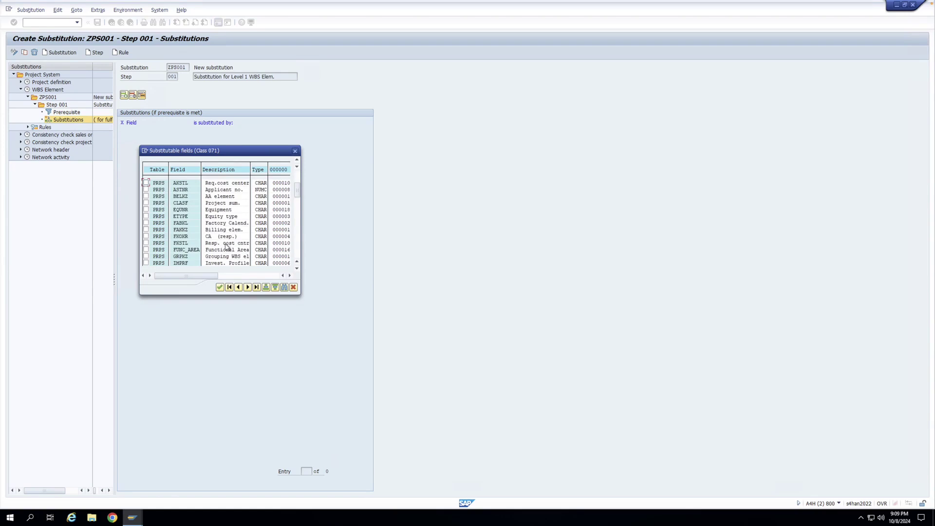
scroll(230, 241, "down", 5)
scroll(230, 241, "down", 4)
scroll(230, 241, "down", 1)
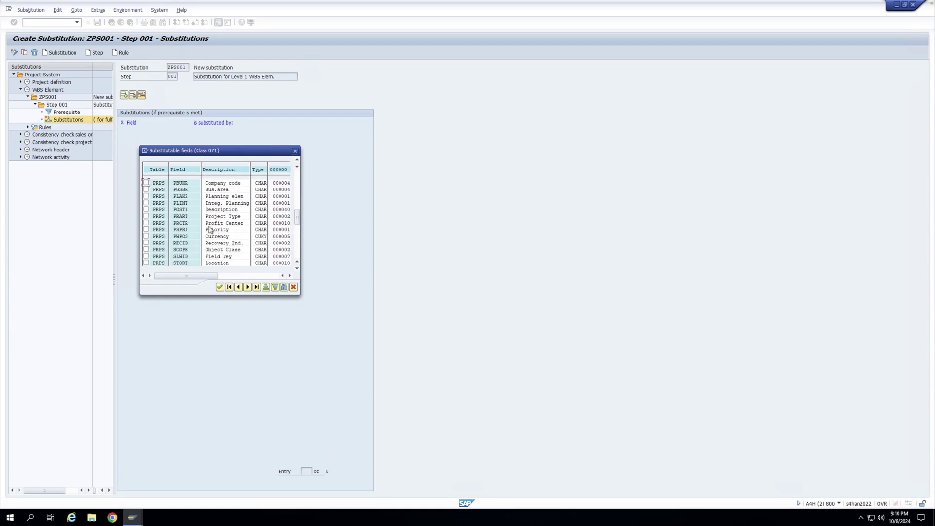
left_click(146, 210)
left_click(219, 287)
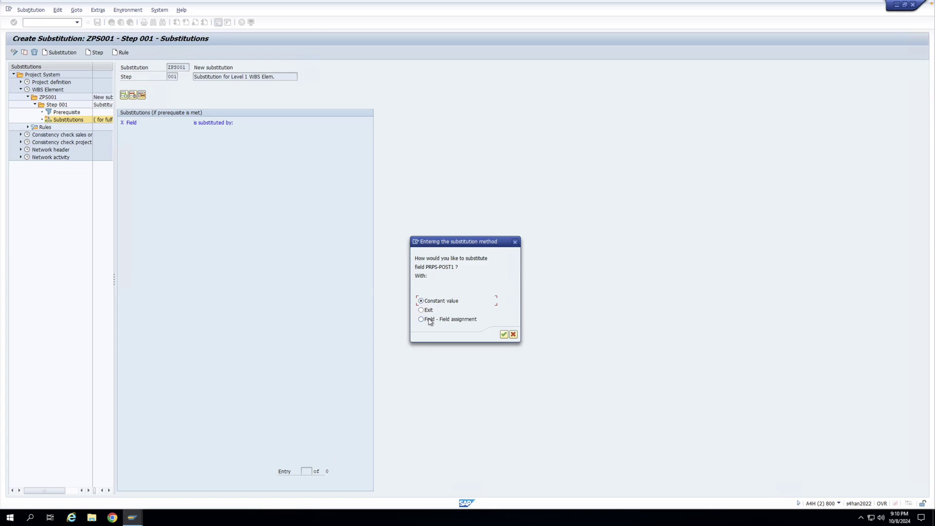
left_click(505, 335)
left_click(285, 133)
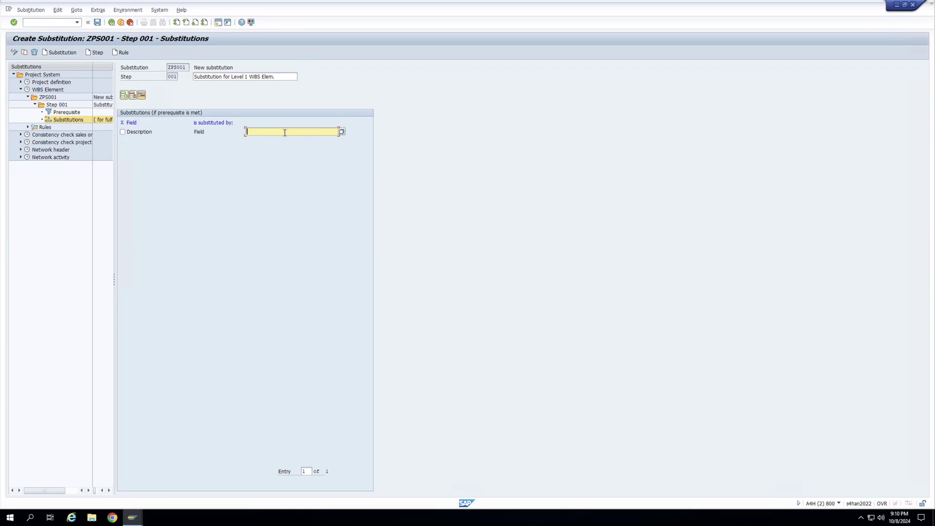
type("PROJ-")
Switch to the General Table Display session, run SE16N and display the fields of table PROJ
left_click(137, 515)
left_click(265, 482)
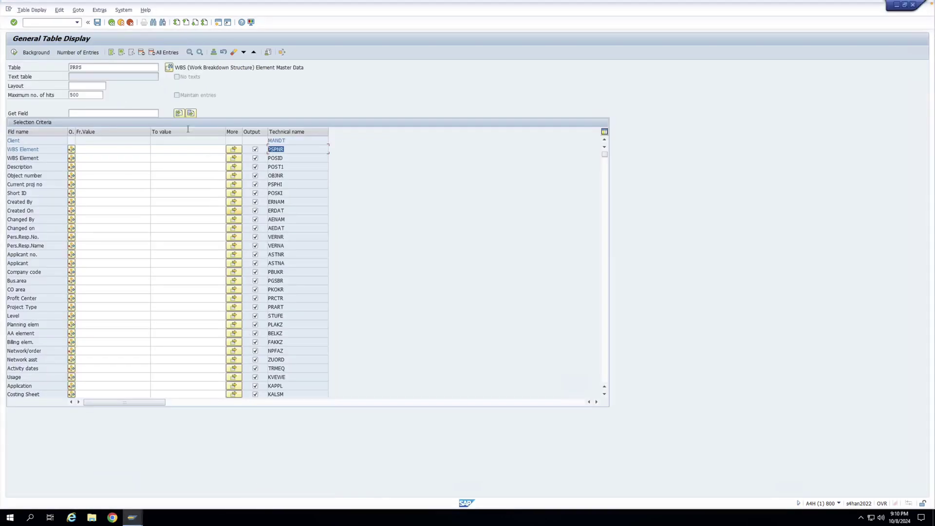
left_click(121, 22)
type("SE16N")
key("Return")
left_click_drag(99, 71, 60, 70)
type("PROJ")
key("Return")
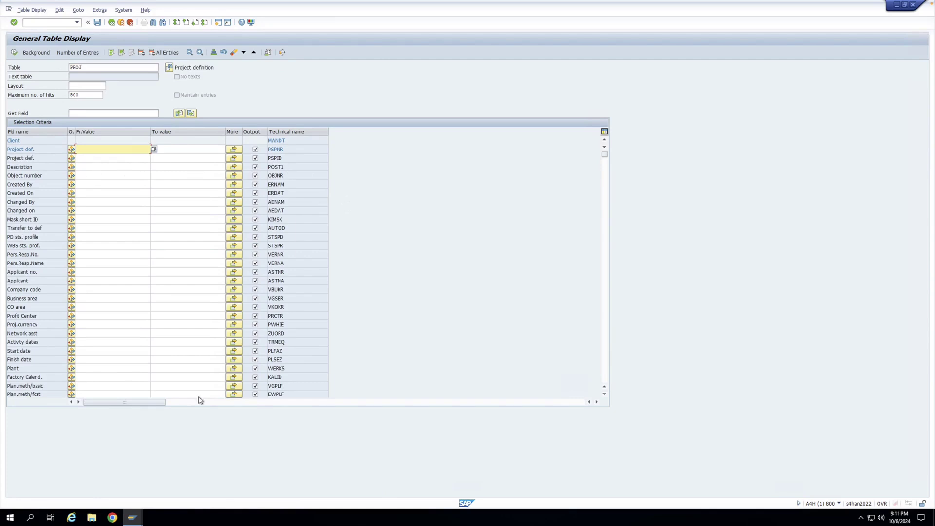
Return to substitution ZPS001 and complete the source field for Description as PROJ-POST1
mouse_move(135, 517)
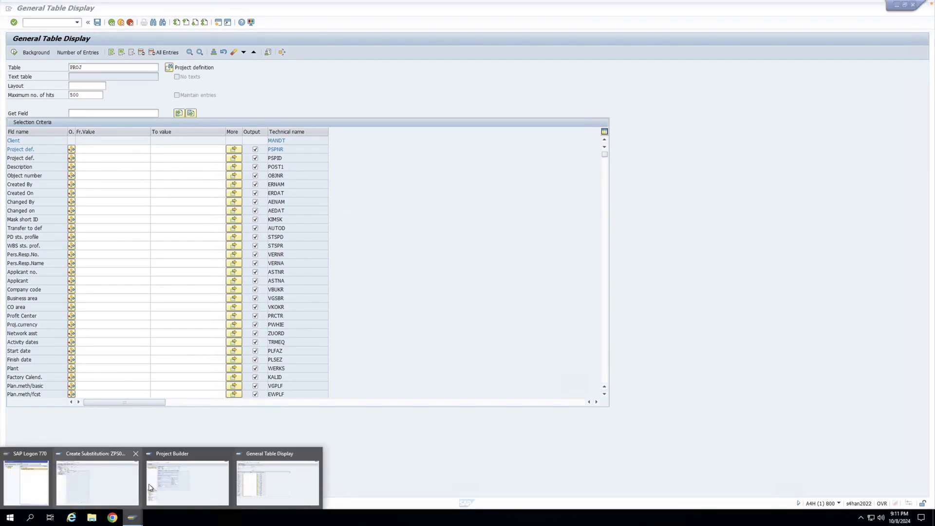
left_click(122, 481)
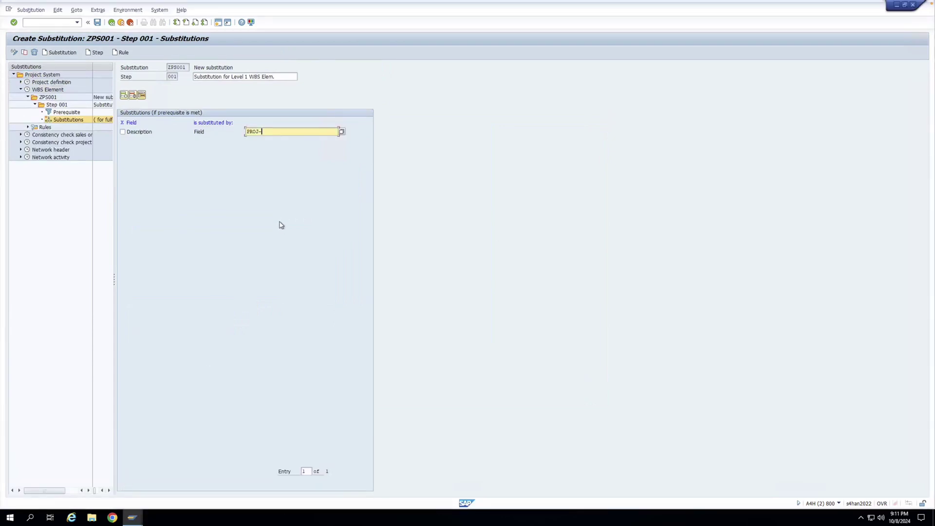
type("POST1")
key("Return")
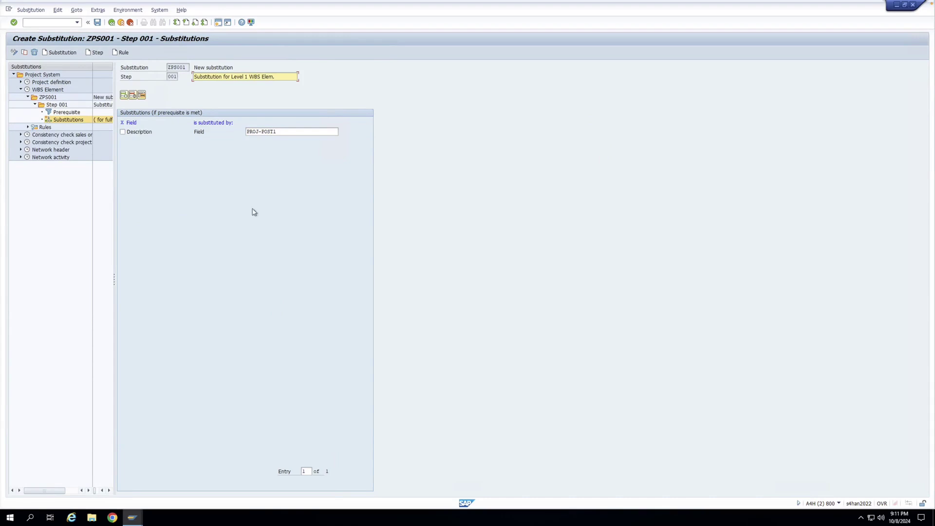
Review the overview of Step 001, checking its prerequisite and the Description substitution
left_click(57, 104)
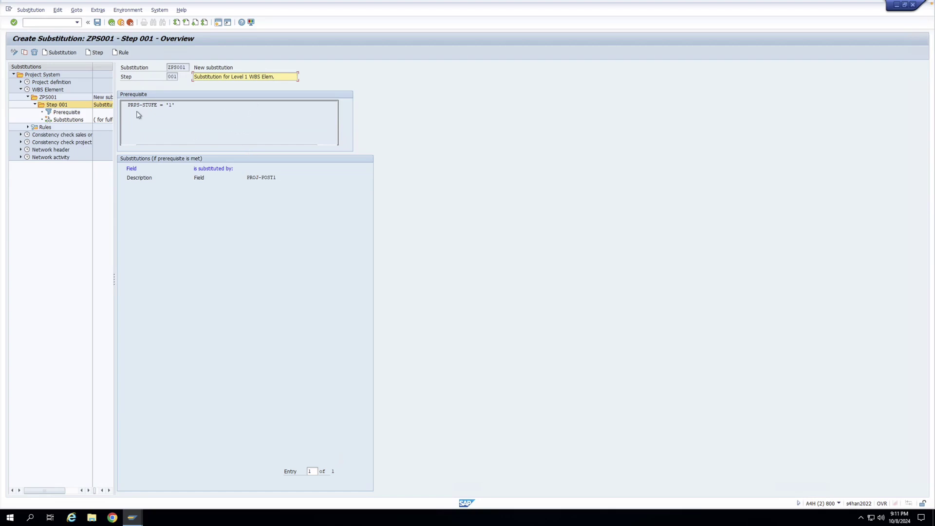
left_click(45, 99)
left_click(54, 104)
left_click_drag(196, 105, 129, 104)
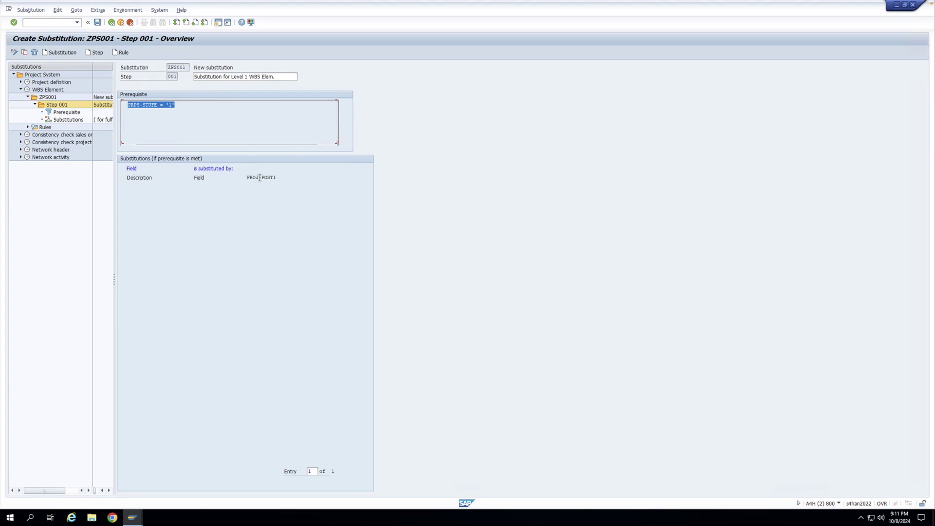
Save substitution ZPS001 and return to the implementation guide
left_click(98, 25)
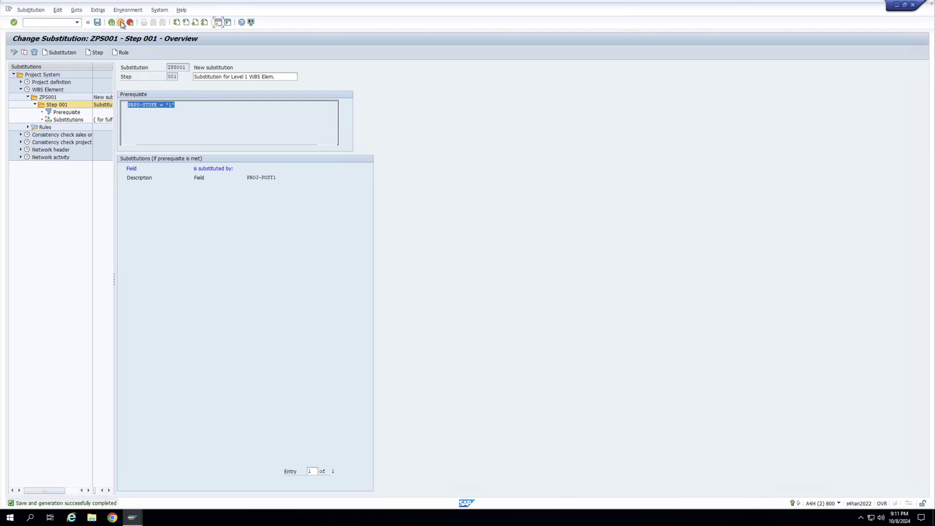
left_click(119, 24)
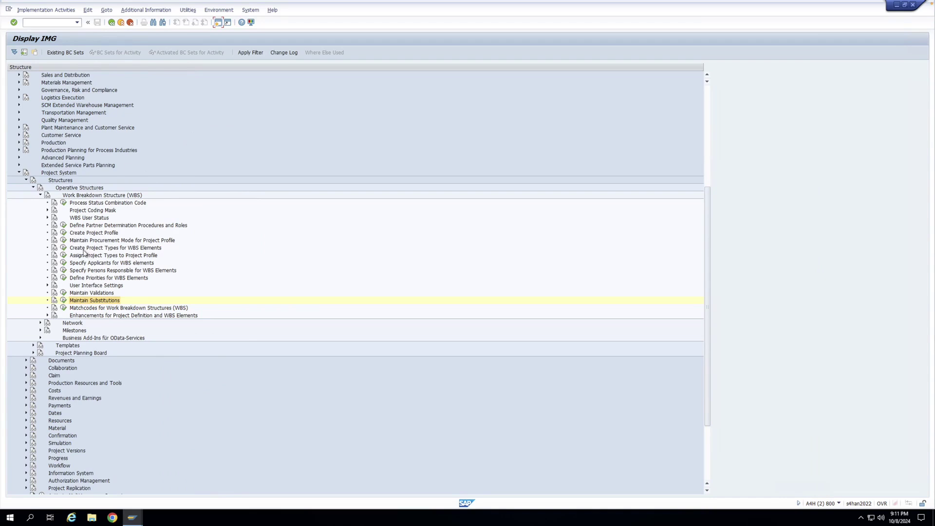
Assign ZPS001 as the WBS element substitution in standard project profile 0000001 and save the profile
left_click(64, 233)
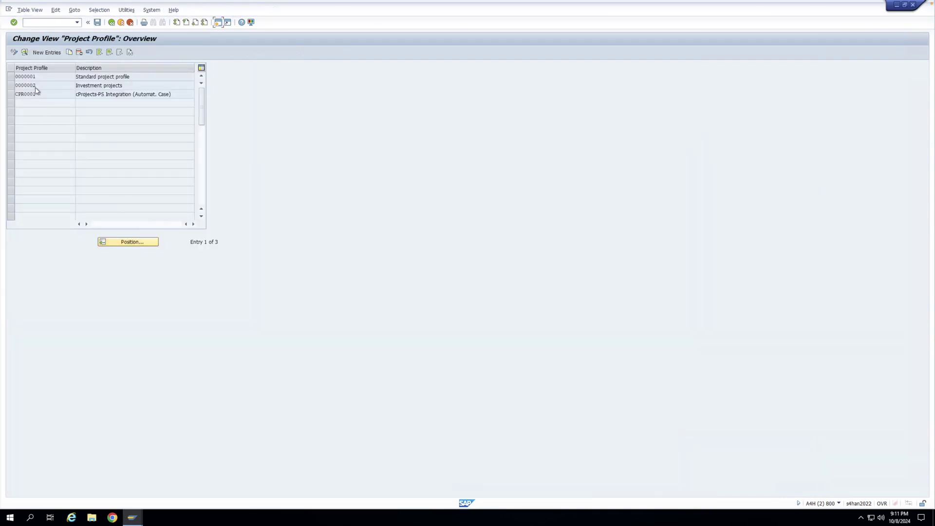
double_click(32, 76)
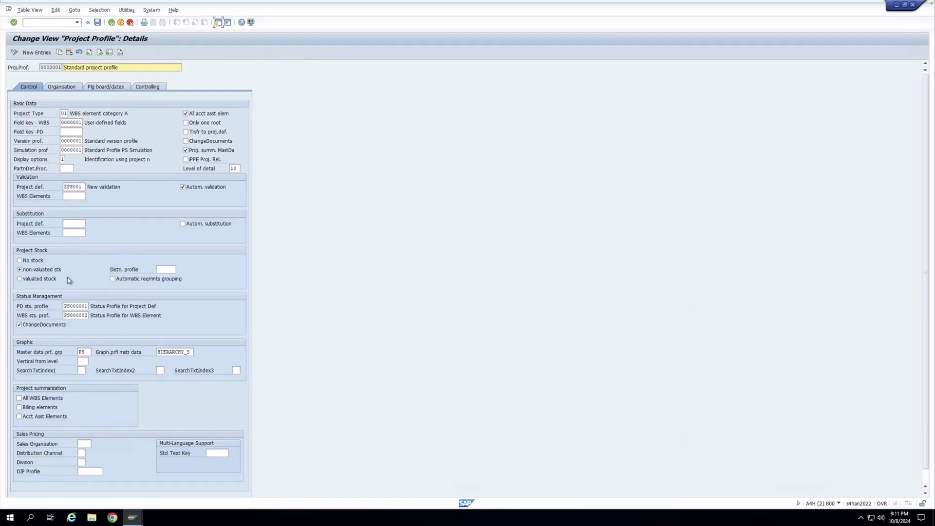
left_click(81, 233)
left_click(89, 234)
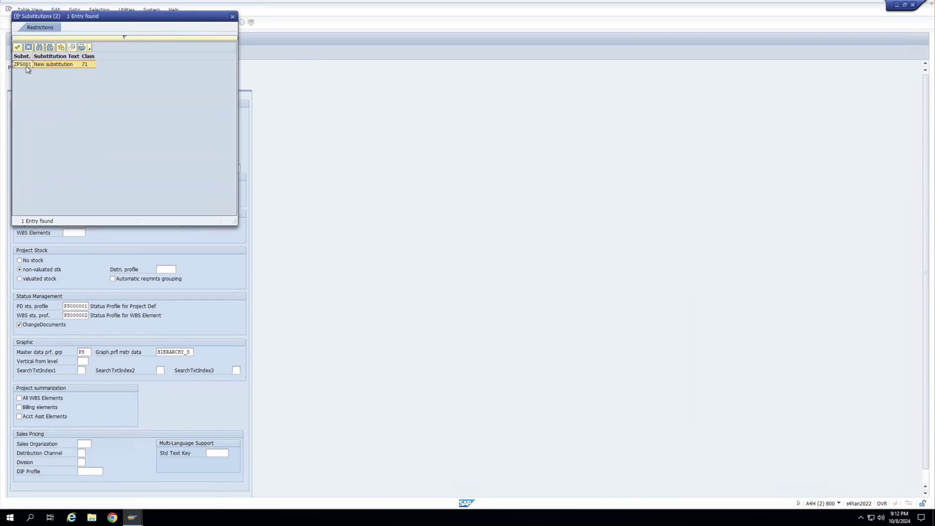
double_click(28, 64)
left_click(97, 23)
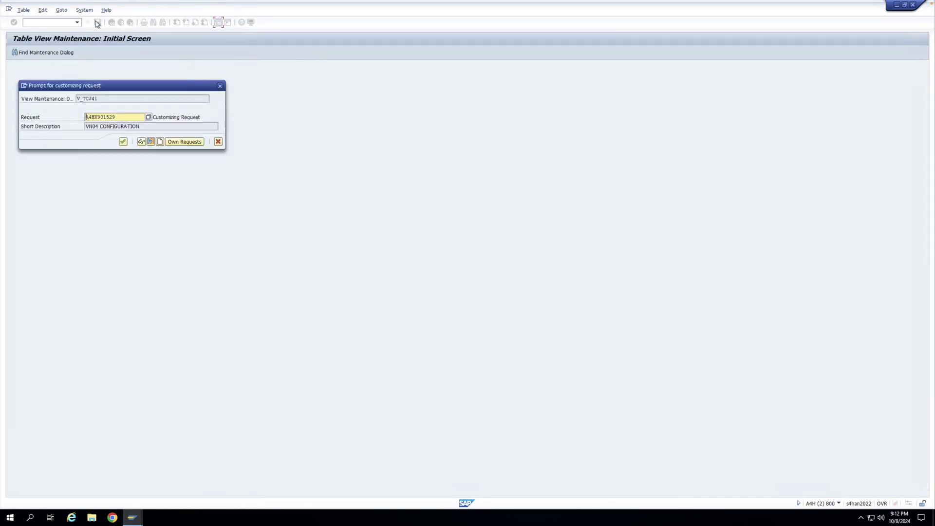
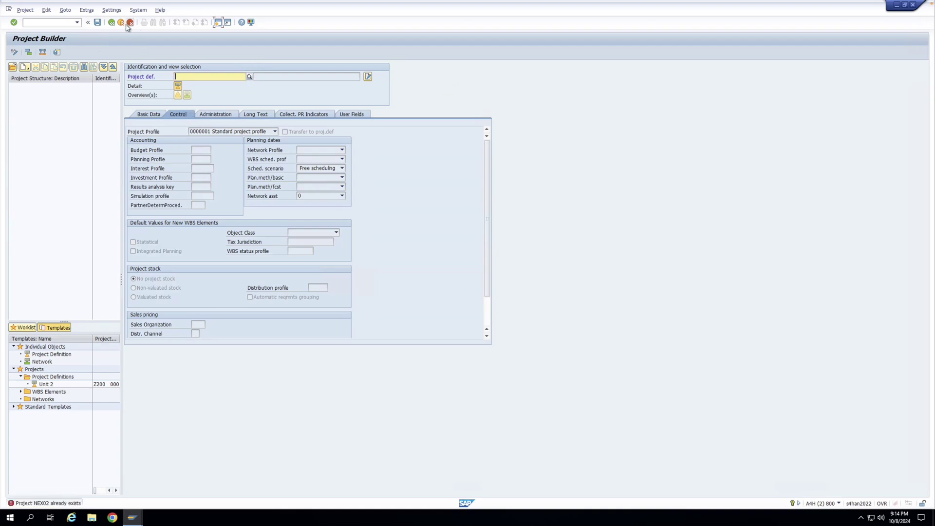
Dismiss the open-number search in Project Builder and discard the unfinished project definition
key("F4")
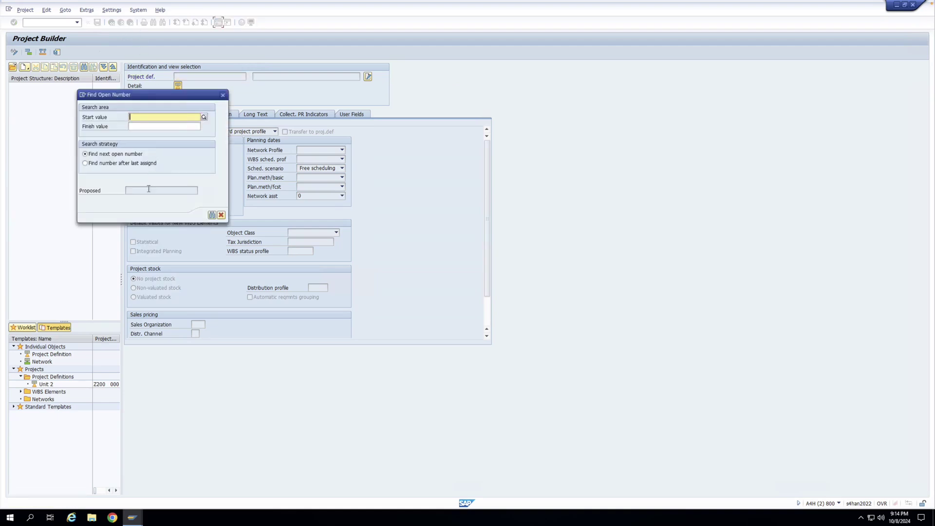
left_click(222, 215)
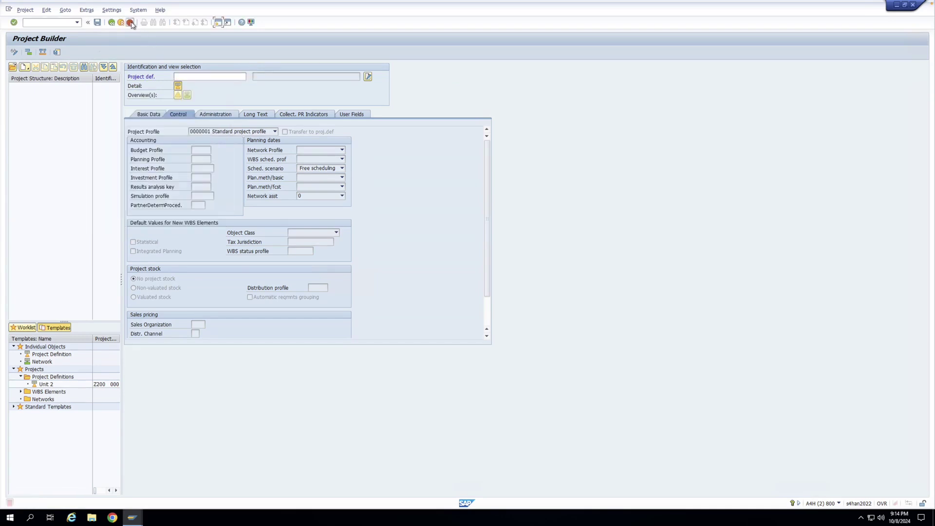
left_click(130, 22)
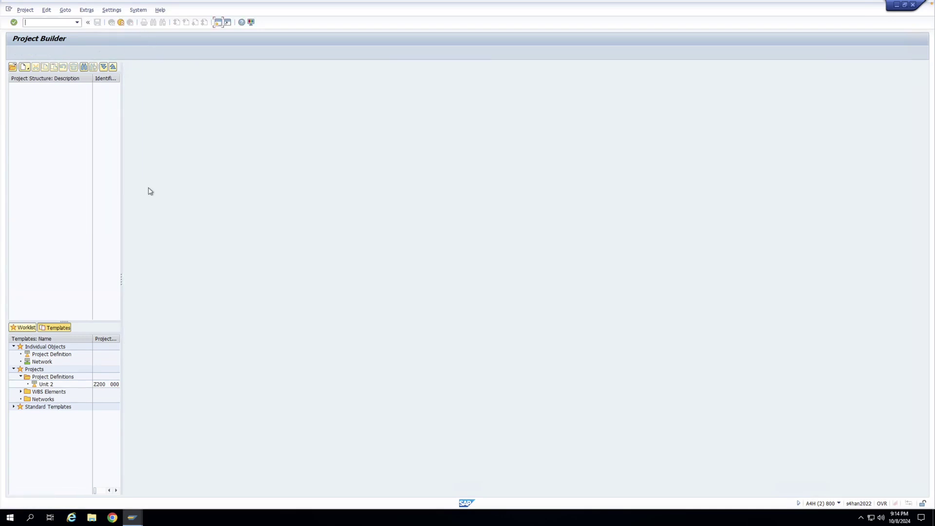
Create project definition NEX03 with the standard project profile and save it
left_click(25, 71)
left_click(37, 78)
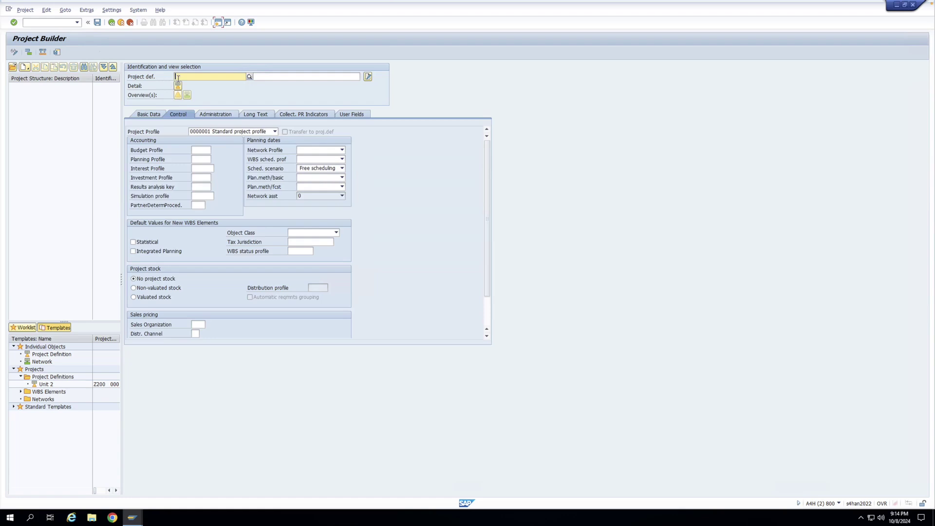
type("NE")
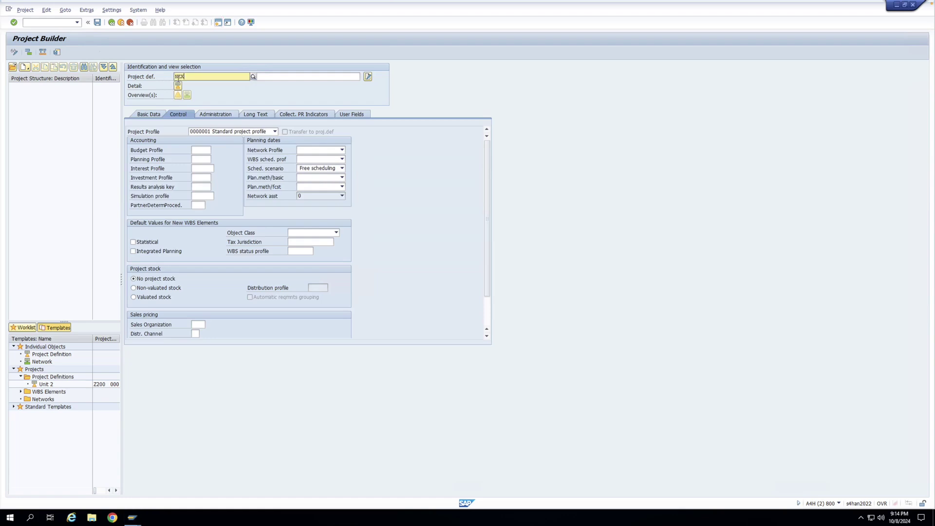
type("X")
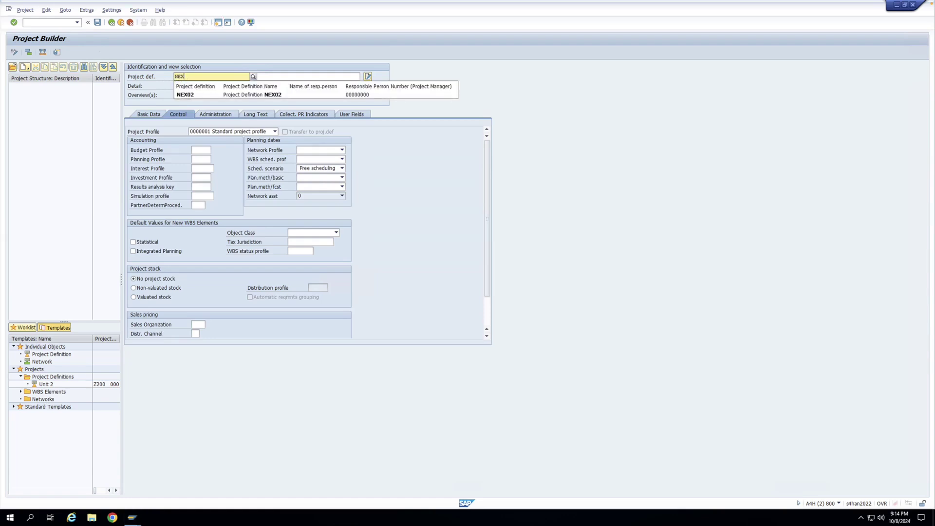
type("03")
key("Return")
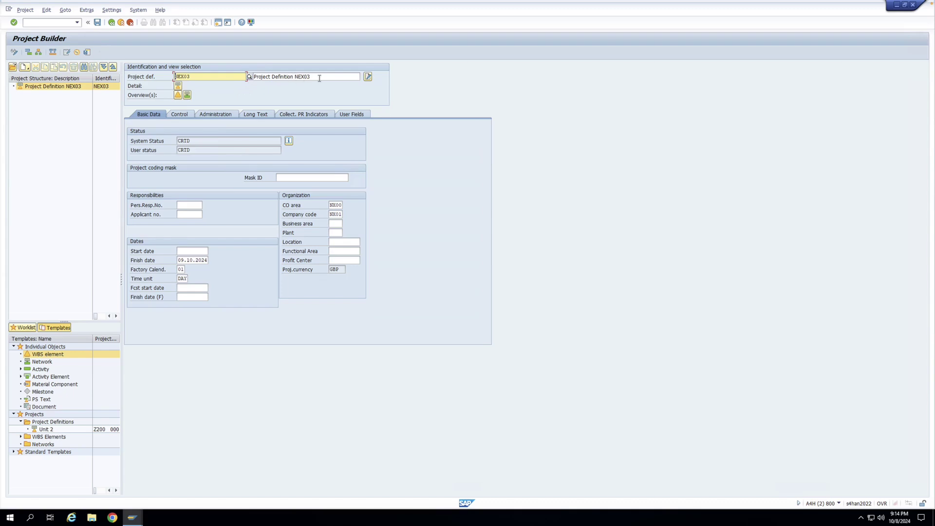
left_click(98, 23)
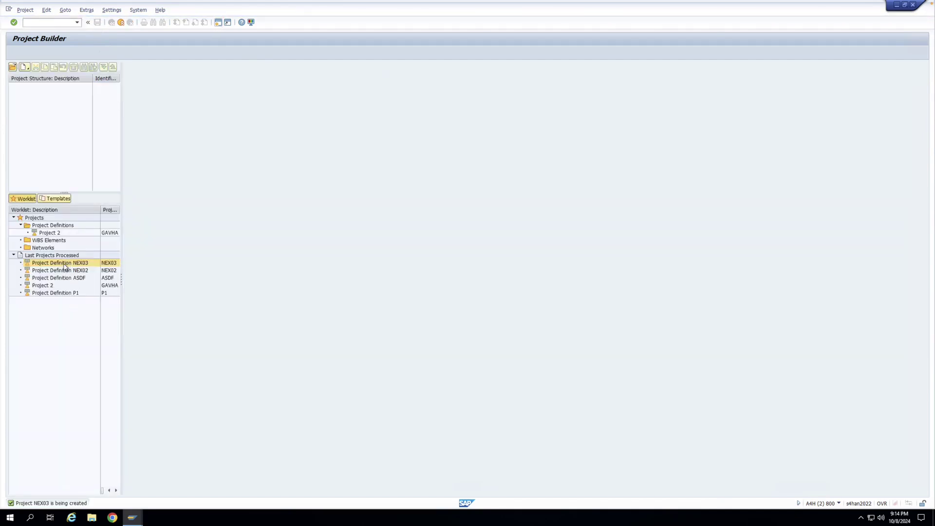
Reopen project NEX03 and create WBS element NEX031 under it with the description "Test for Substitution"
double_click(65, 265)
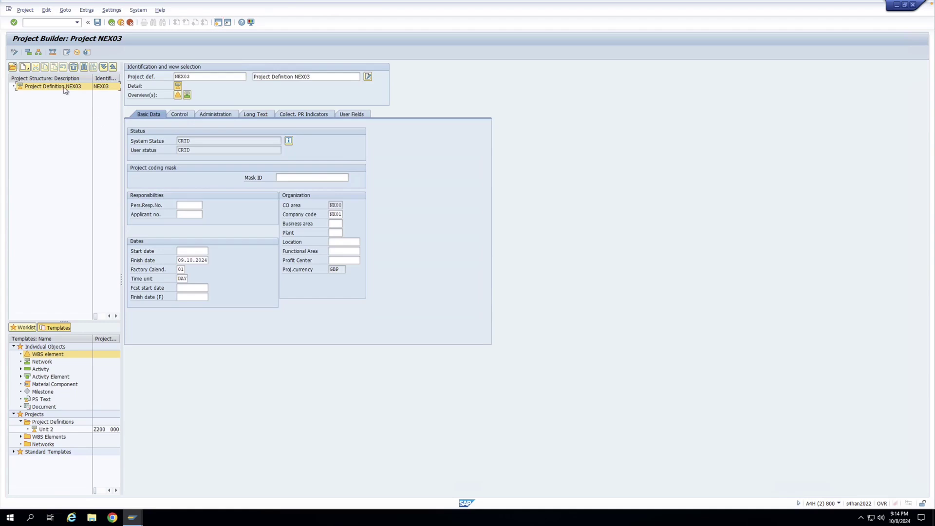
right_click(64, 90)
mouse_move(98, 92)
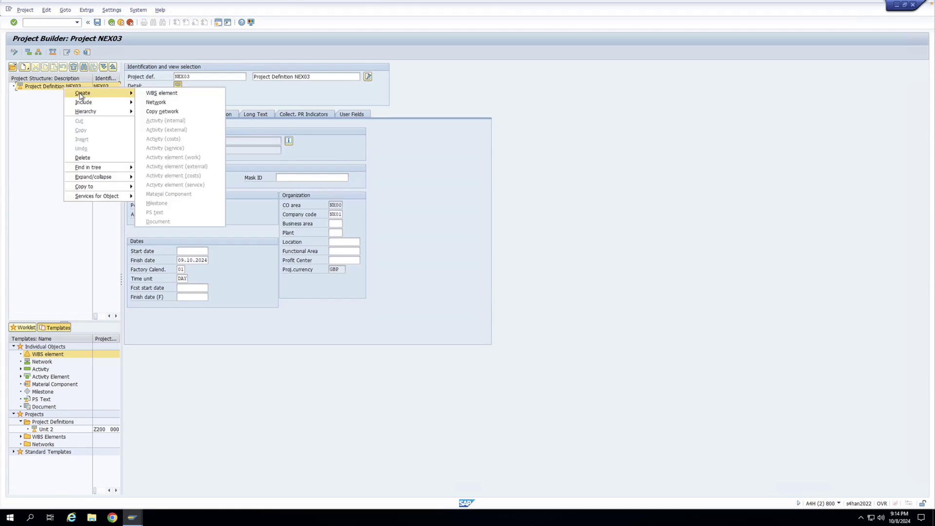
left_click(150, 93)
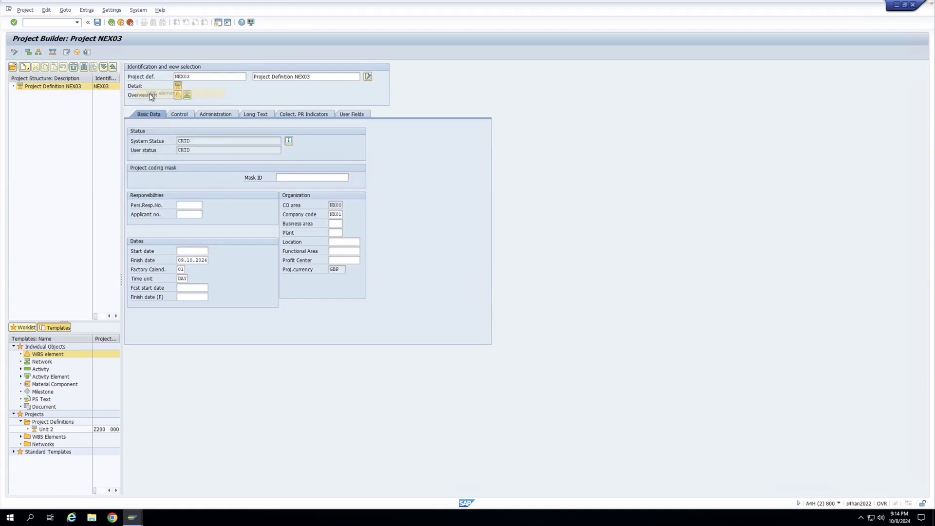
left_click(276, 77)
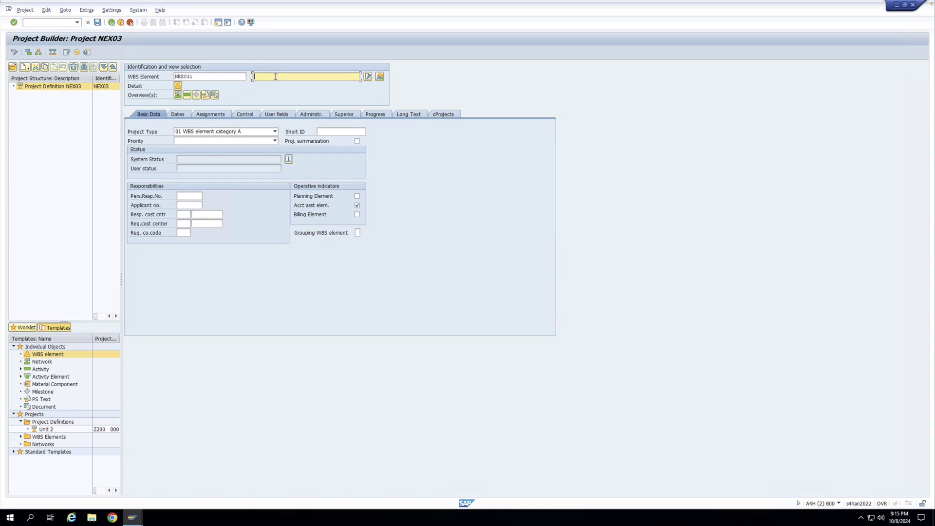
type("Test for Substitution")
key("Return")
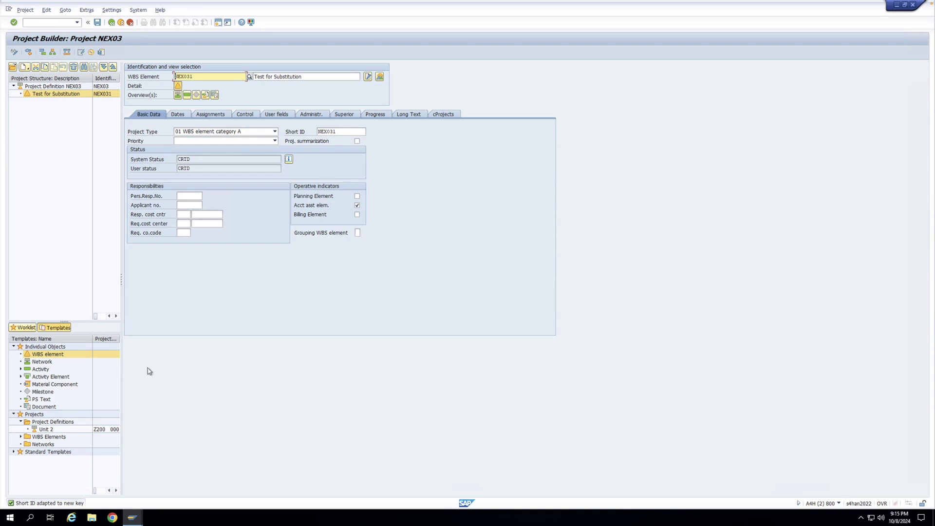
Switch to the General Table Display session, leave it and open the implementation guide with transaction SPRO
left_click(132, 518)
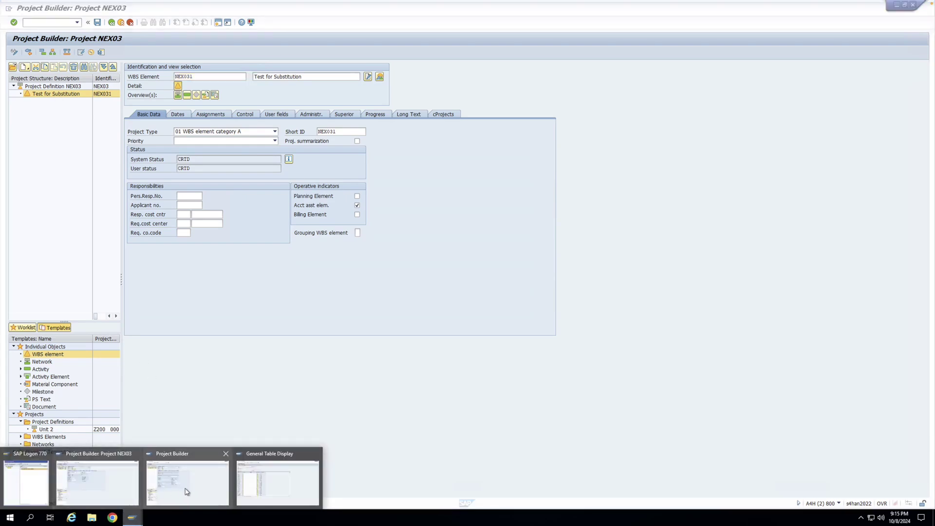
left_click(263, 488)
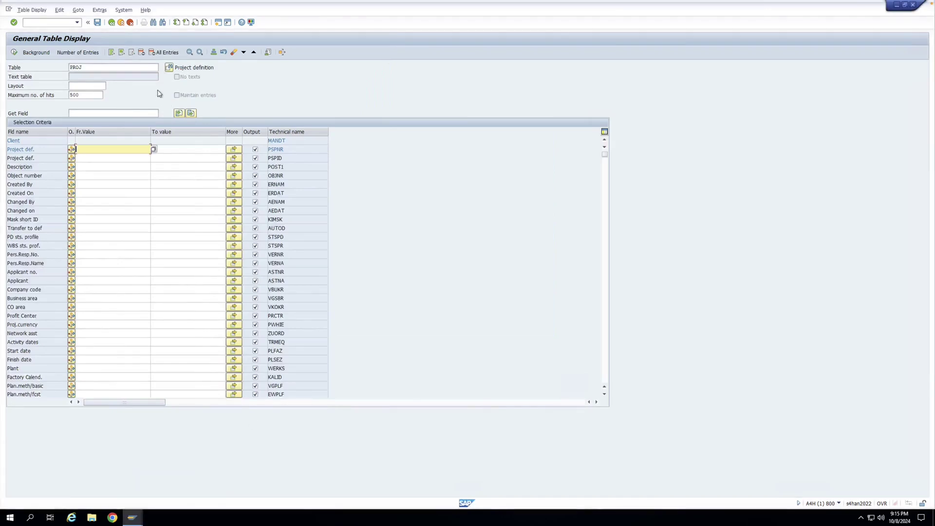
left_click(111, 23)
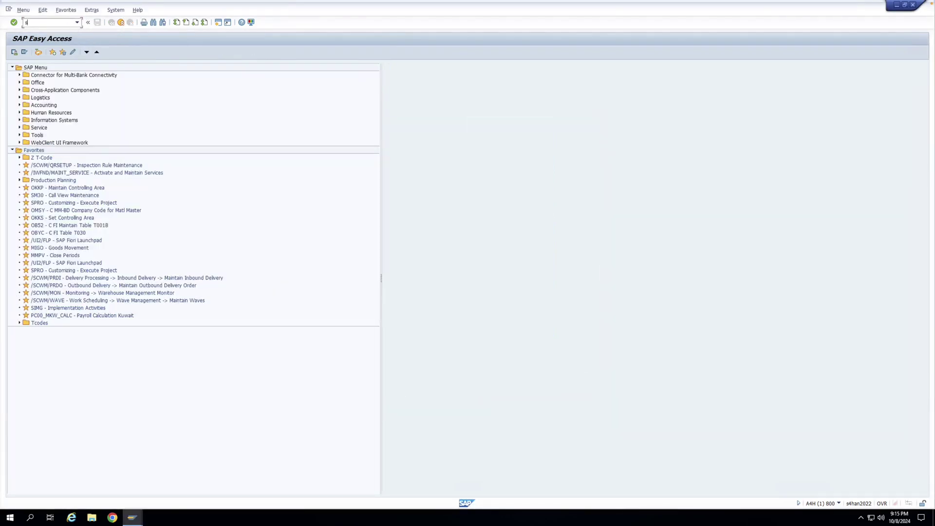
type("spro")
key("Return")
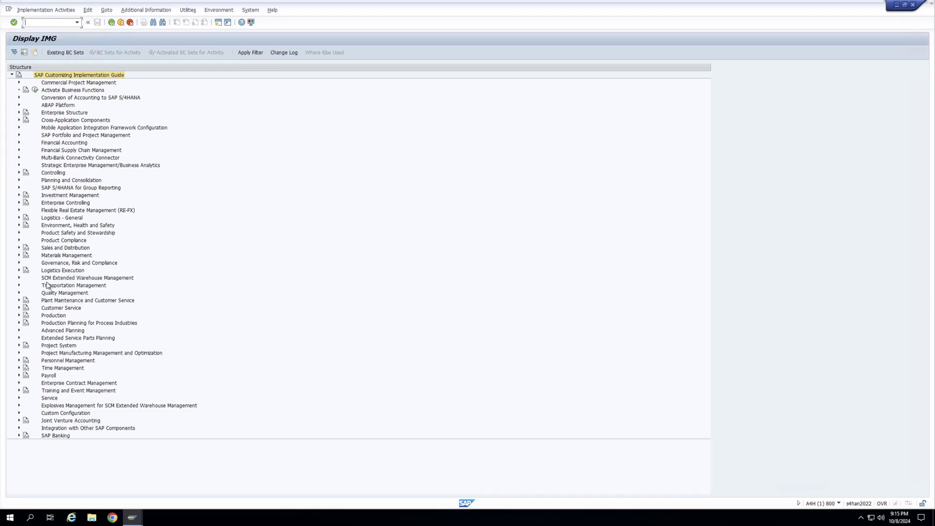
Open standard project profile 0000001 from Create Project Profile under Project System's Work Breakdown Structure customizing
left_click(18, 346)
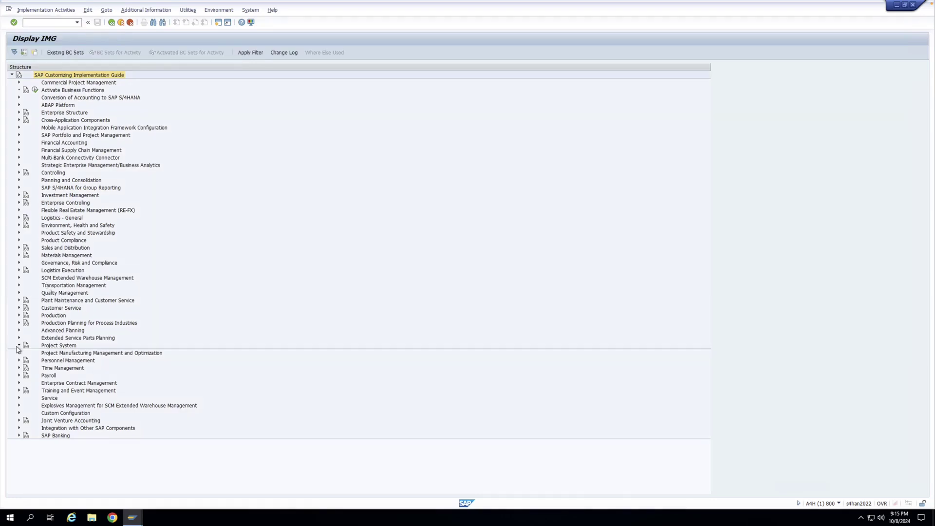
left_click(27, 346)
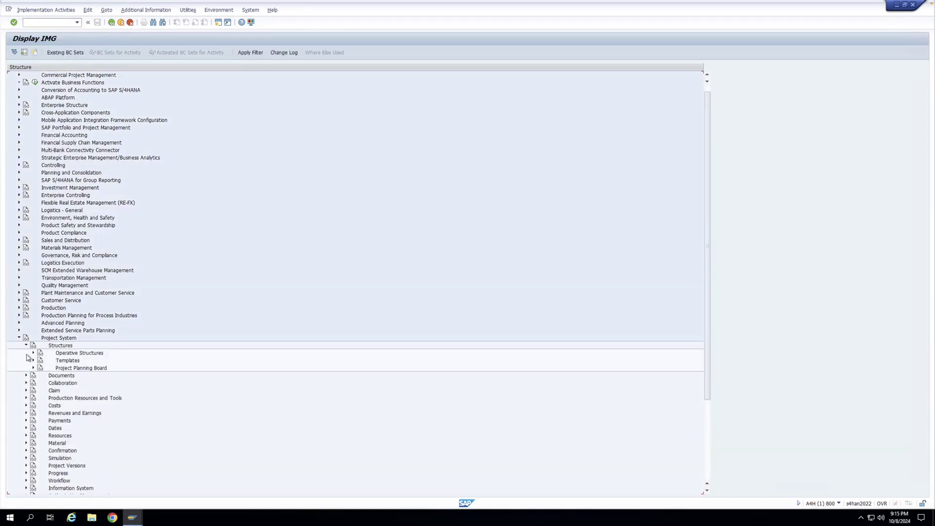
left_click(33, 353)
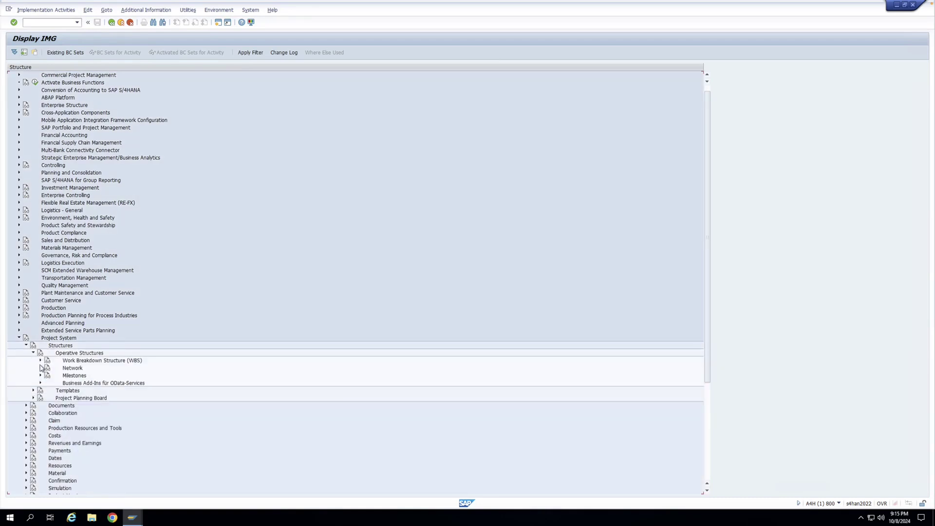
left_click(41, 361)
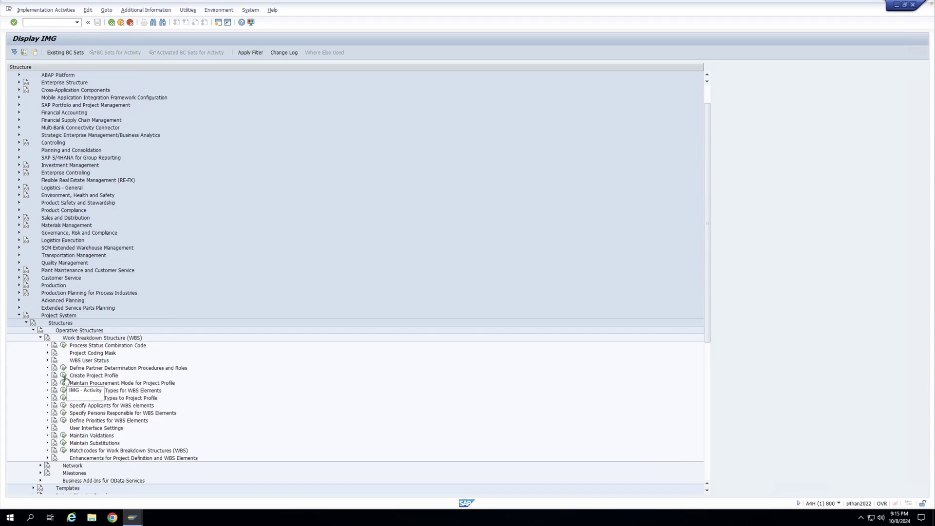
left_click(65, 378)
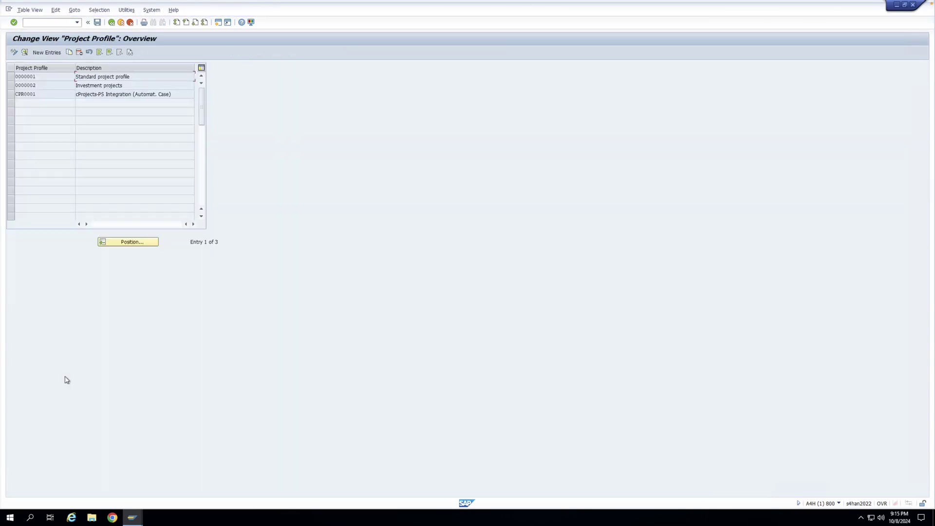
double_click(39, 81)
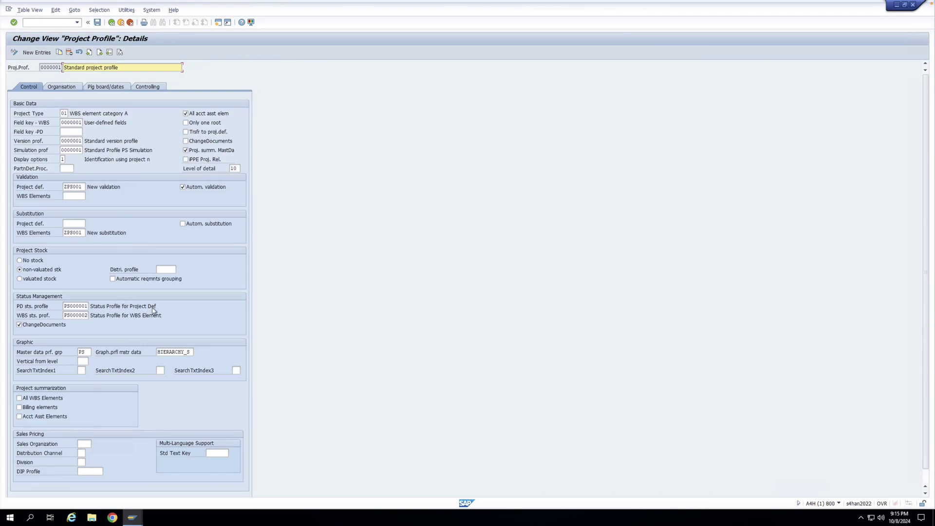
Enable automatic substitution in the project profile and save it to the proposed customizing request
left_click(204, 226)
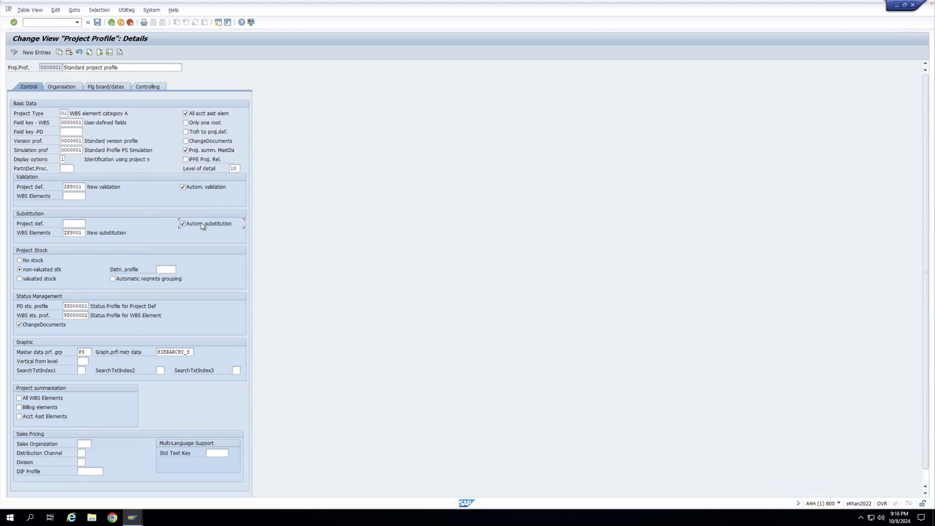
left_click(97, 22)
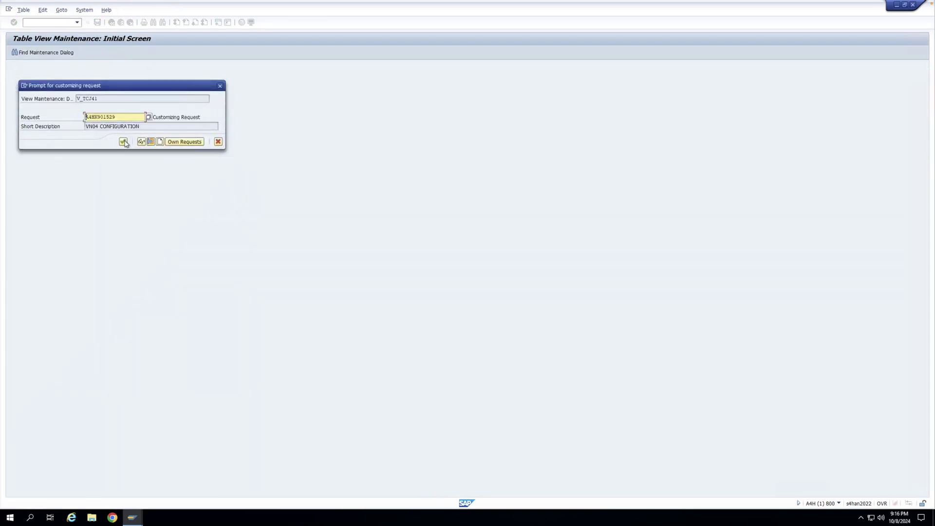
left_click(123, 142)
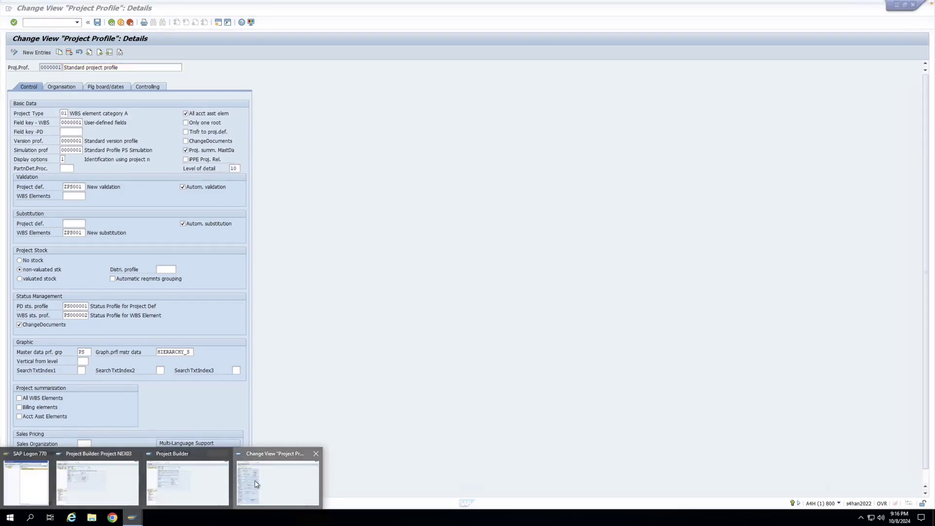
Switch to the Project Builder session holding project NX001 and exit it without saving
mouse_move(132, 517)
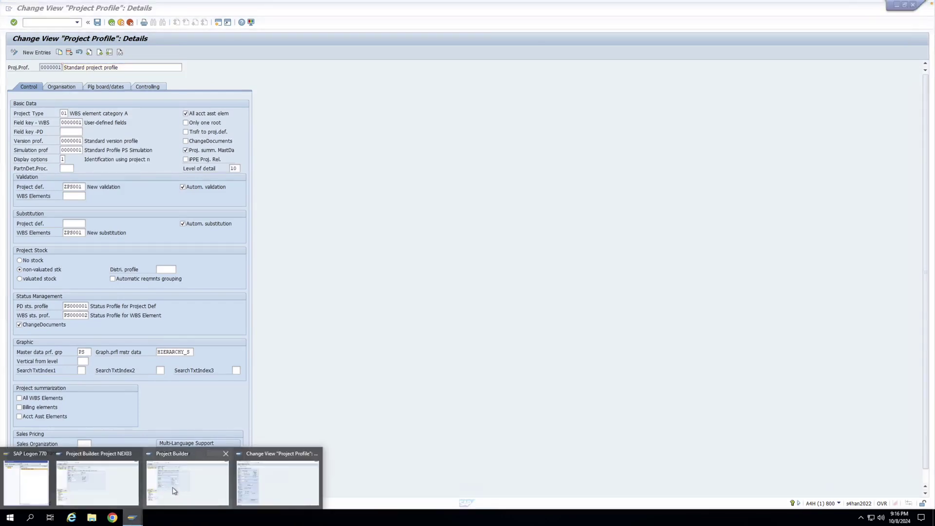
left_click(175, 490)
left_click(121, 22)
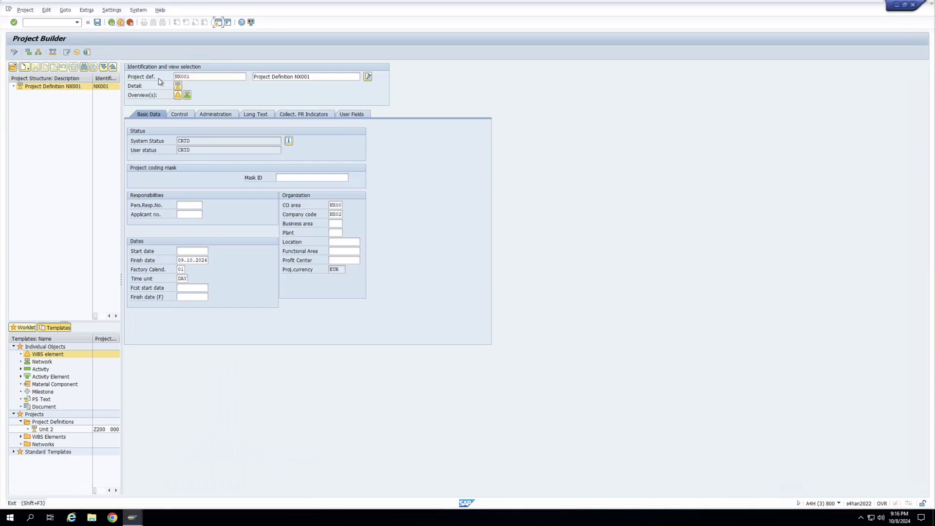
left_click(157, 173)
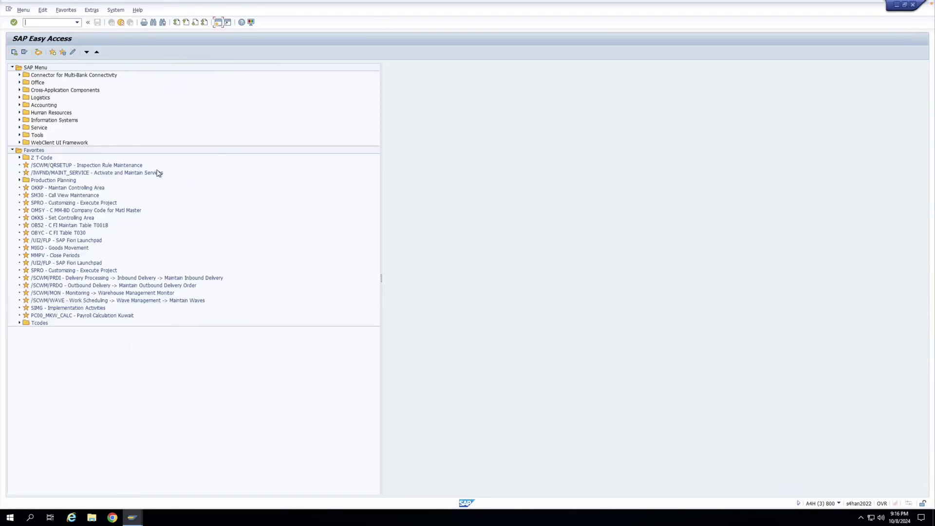
Start the Project Builder with transaction CJ20N and open project NEX03 from the last processed projects
type("d")
type("j20n")
key("Return")
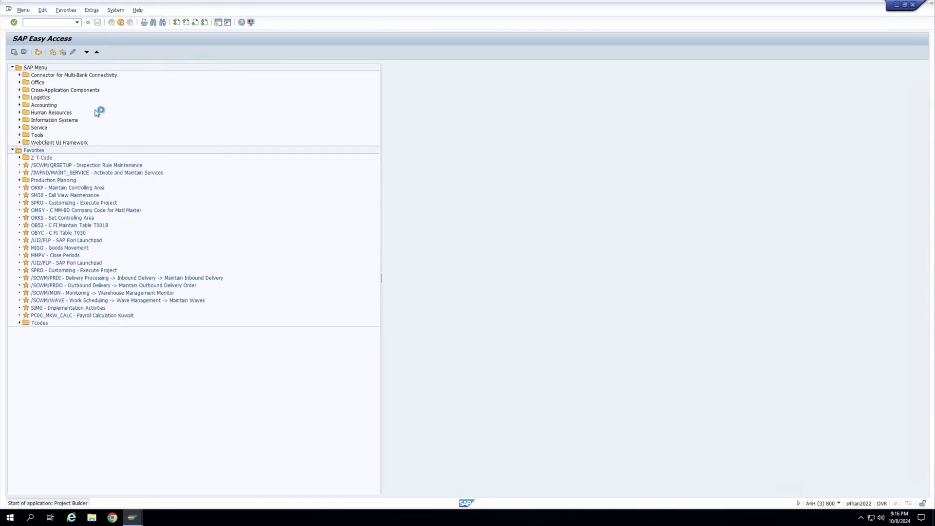
double_click(63, 264)
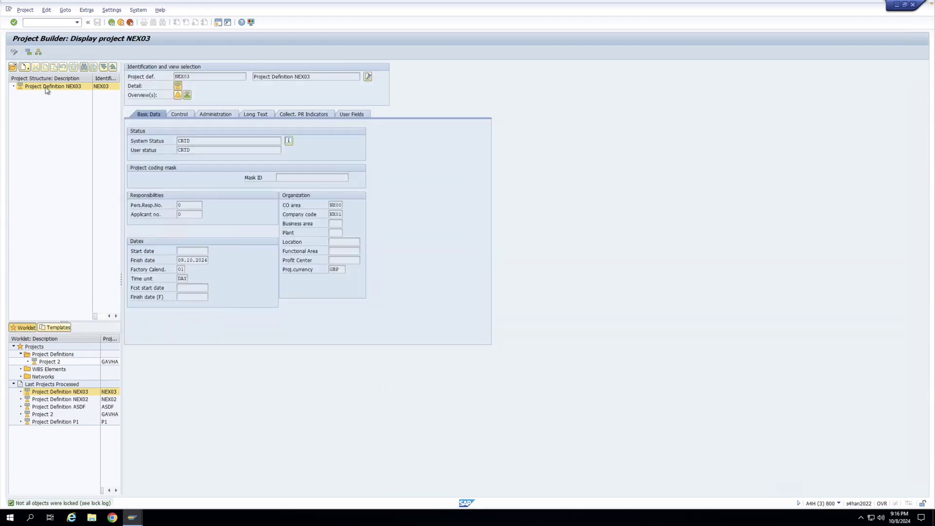
Try to switch project NEX03 to change mode for creating a WBS element under its definition
right_click(46, 87)
mouse_move(84, 94)
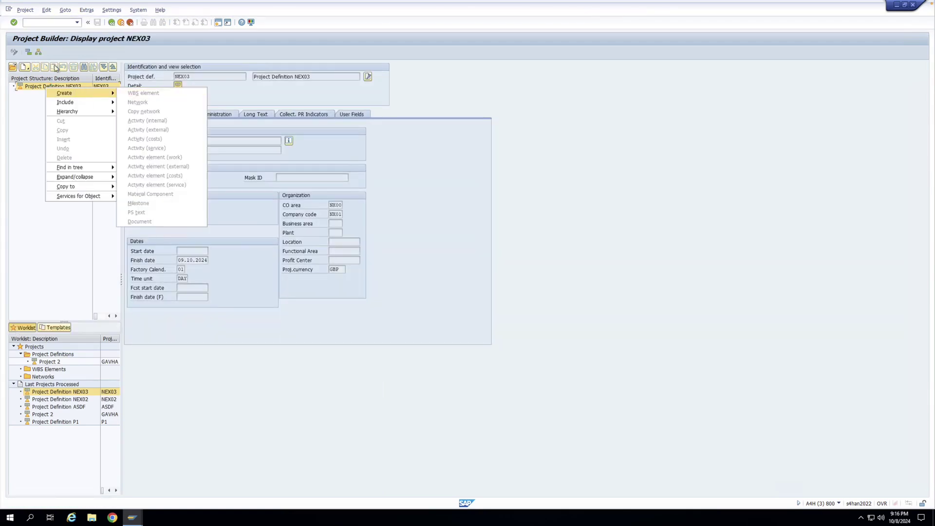
left_click(15, 53)
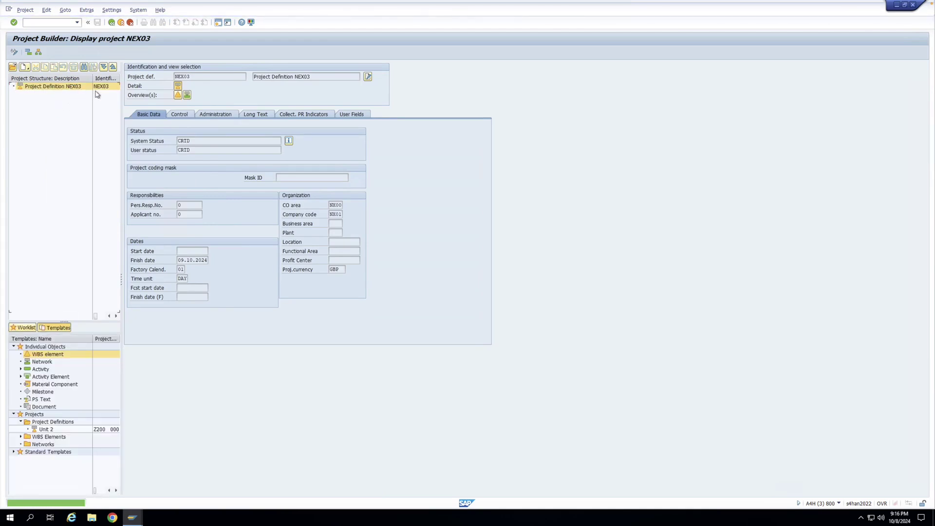
right_click(70, 91)
left_click(35, 192)
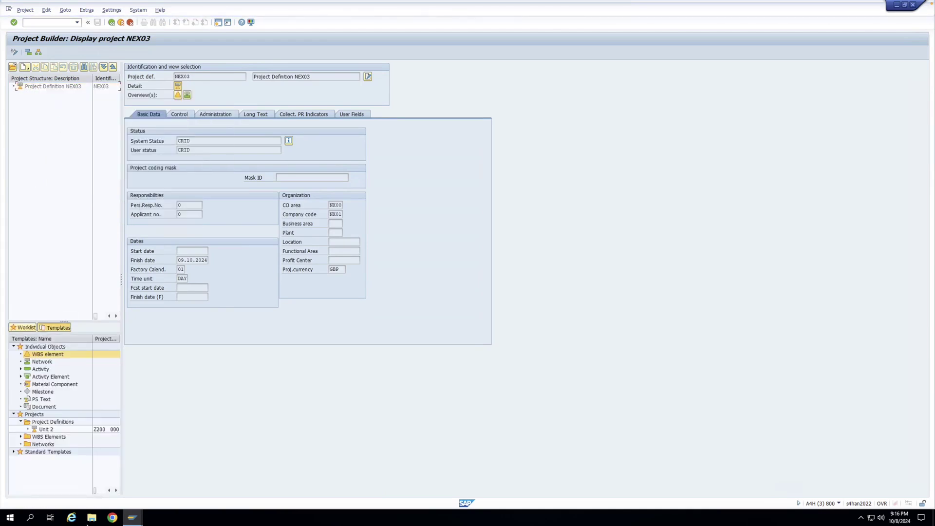
Exit the other session's unsaved project NEX03 without saving and return to the session displaying NEX03
mouse_move(132, 518)
left_click(115, 486)
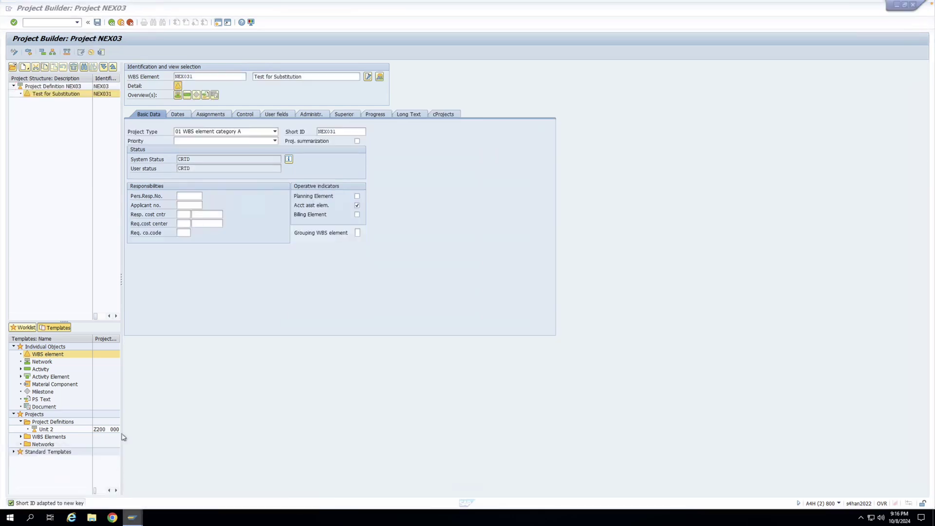
left_click(121, 23)
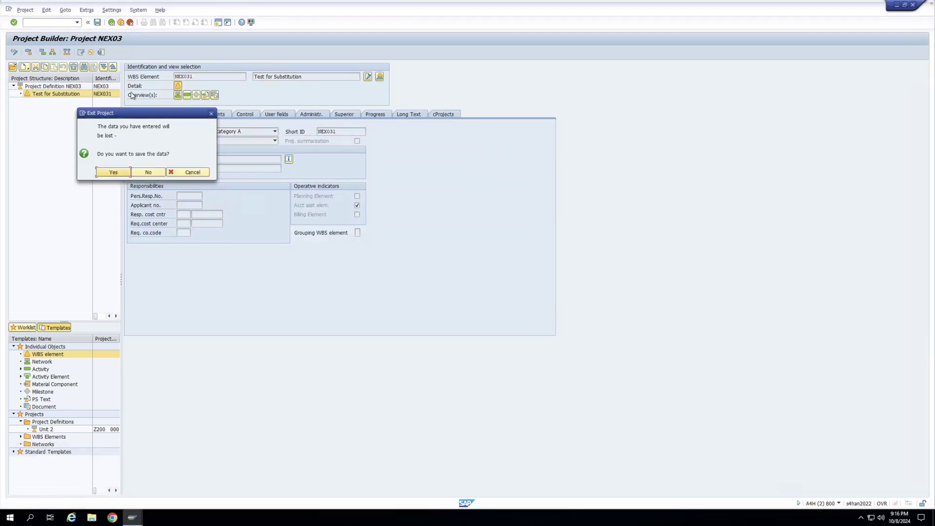
left_click(148, 173)
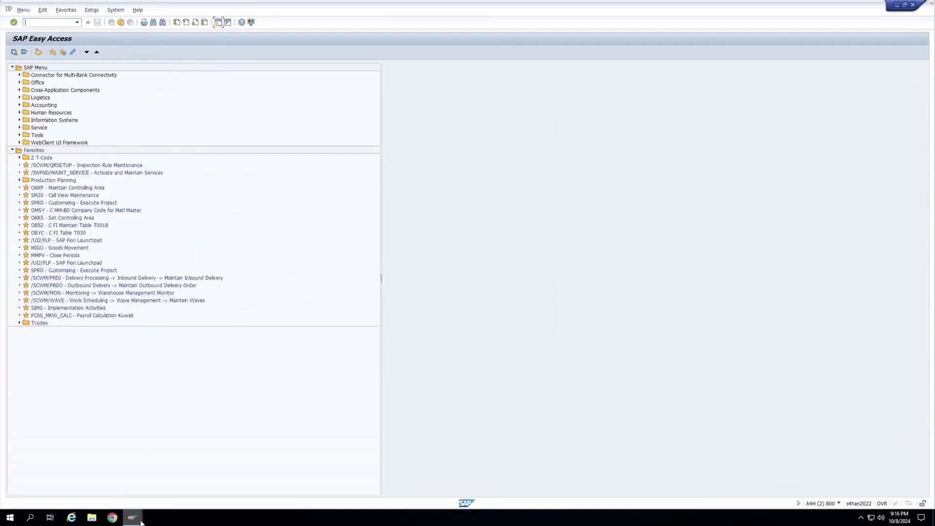
mouse_move(140, 520)
left_click(189, 489)
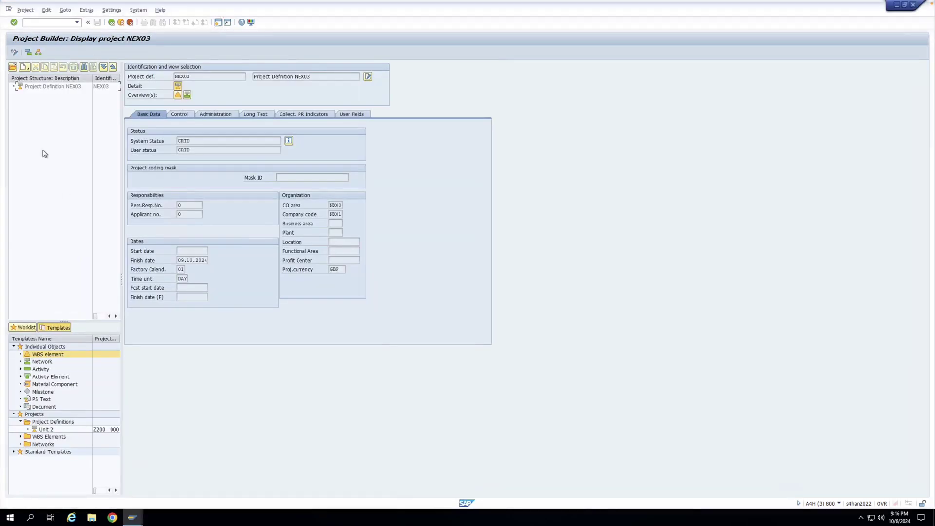
Put project NEX03 in change mode and create WBS element NEX031 with the description "Test for Substitution"
left_click(58, 88)
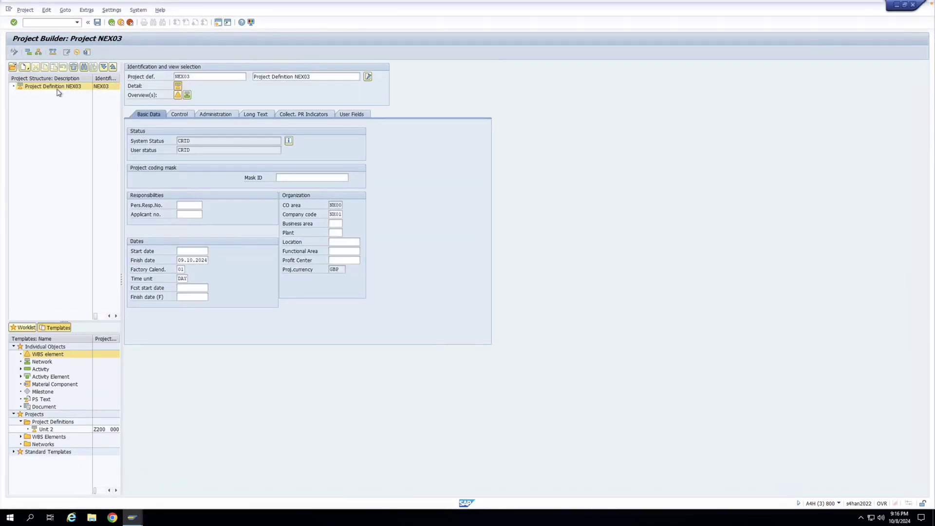
right_click(58, 91)
mouse_move(78, 95)
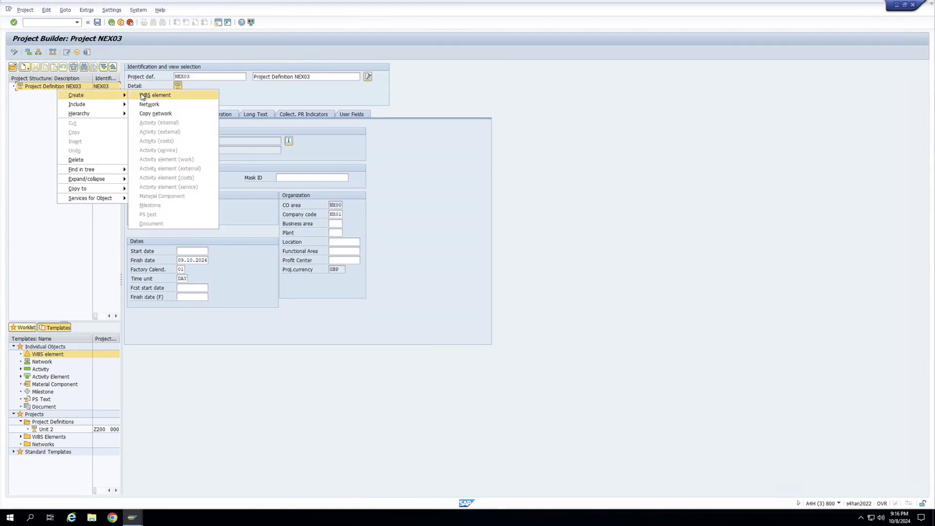
left_click(155, 95)
left_click(279, 78)
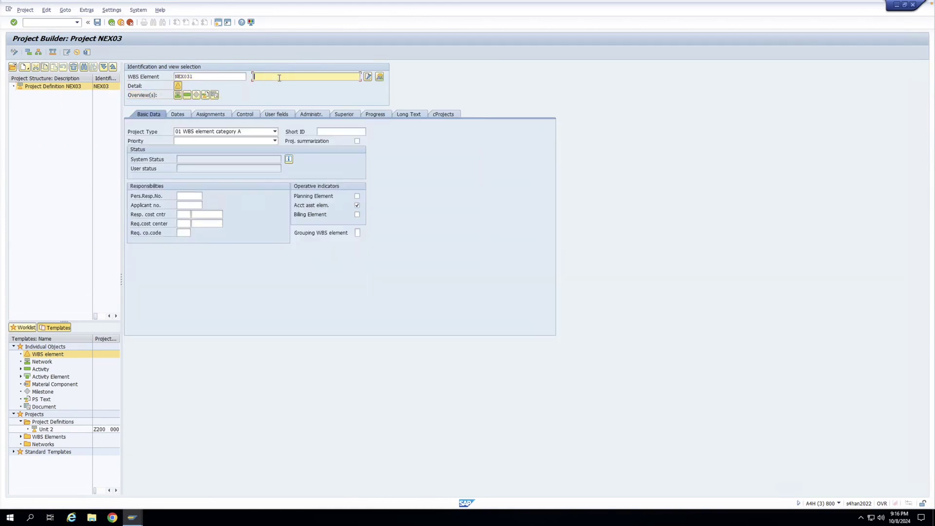
type("Test for Subs")
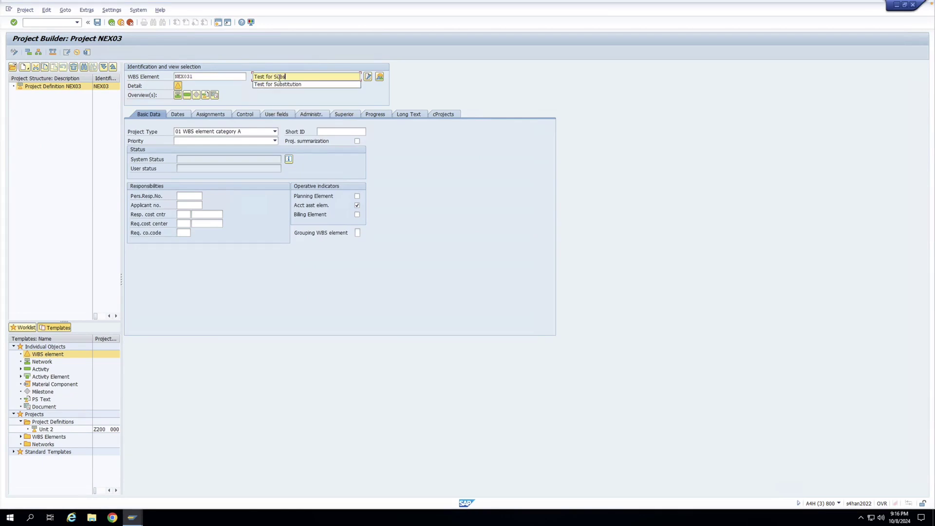
type("titution")
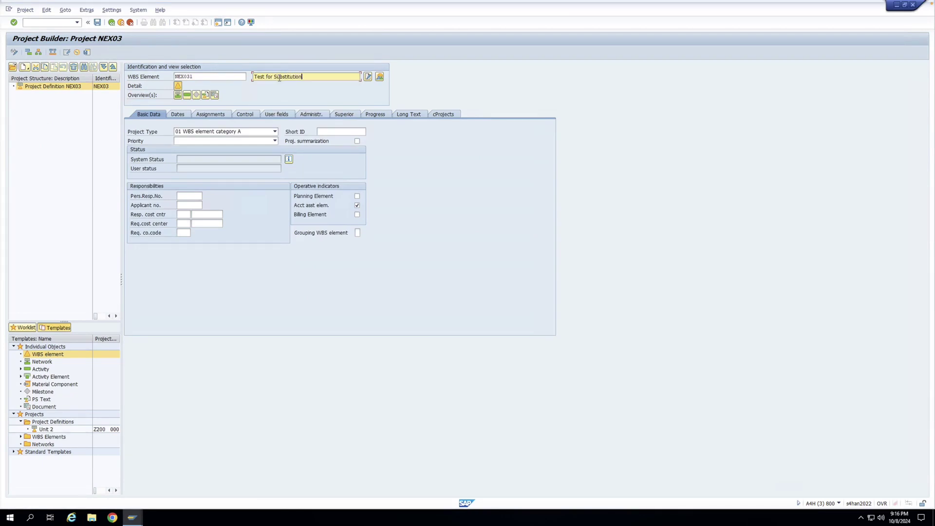
key("Return")
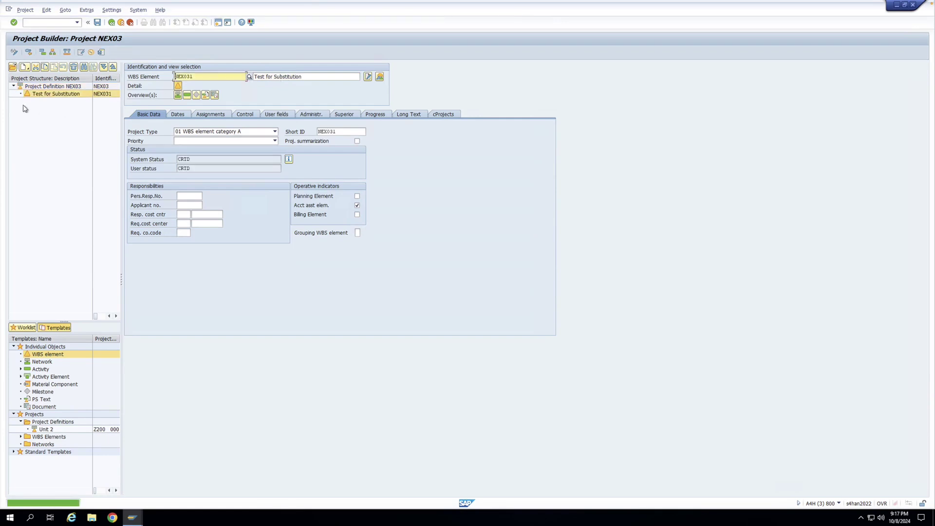
Display the WBS element overview of project definition NEX03 and check the level of NEX031
left_click(61, 87)
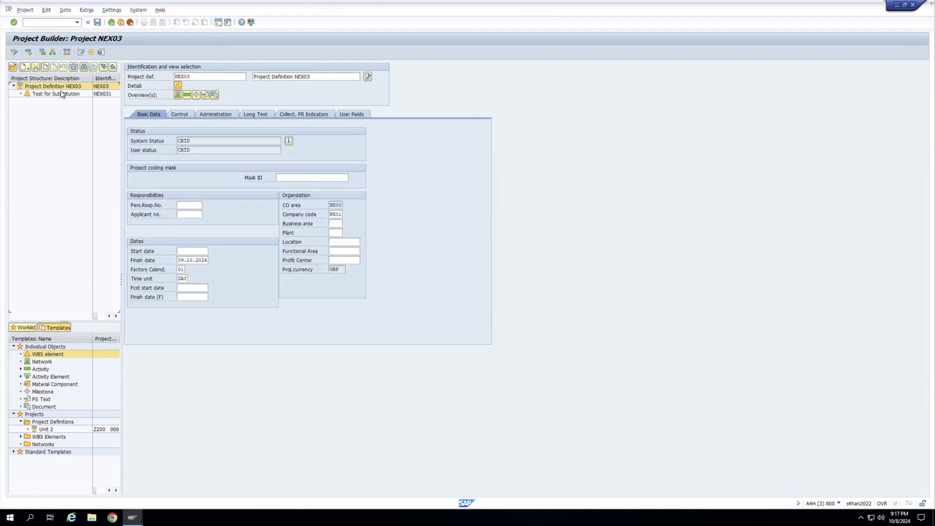
left_click(179, 95)
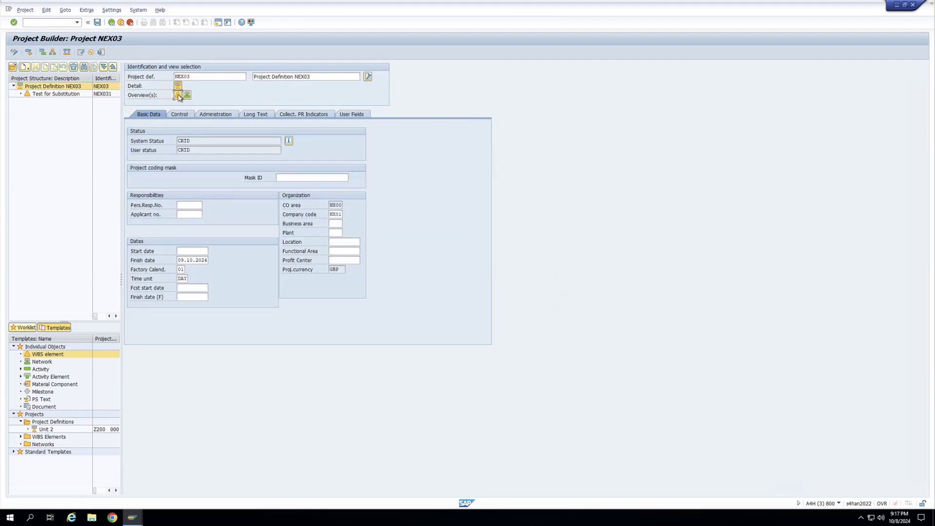
left_click(144, 142)
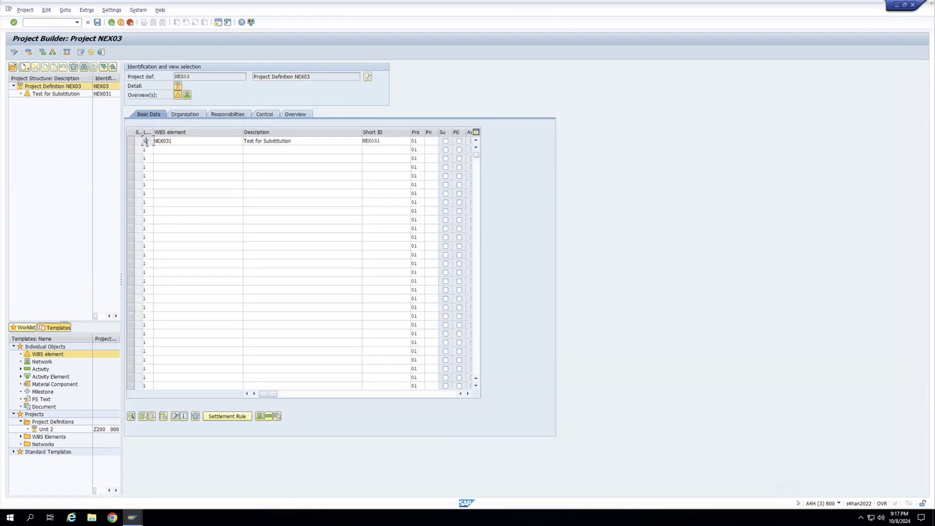
Run the substitution on WBS element NEX031 and compare its description with that of the project definition
left_click(65, 95)
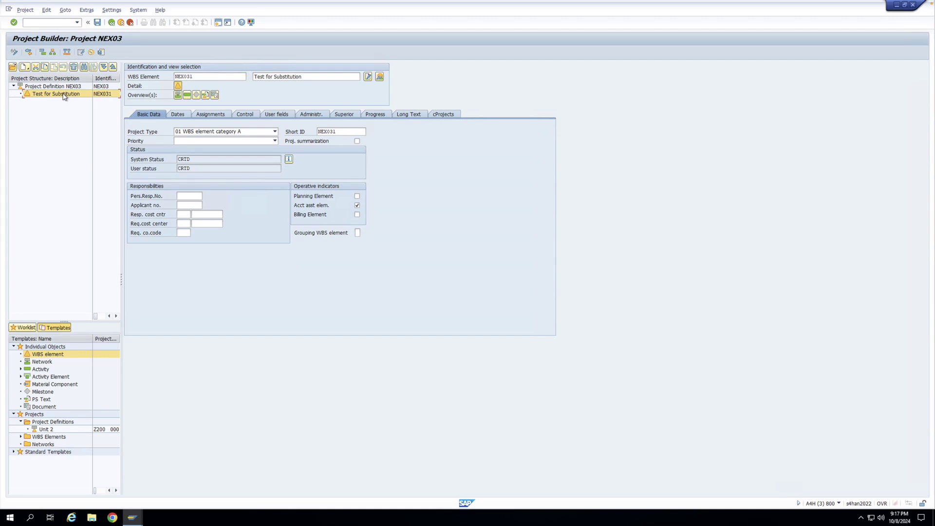
left_click(101, 52)
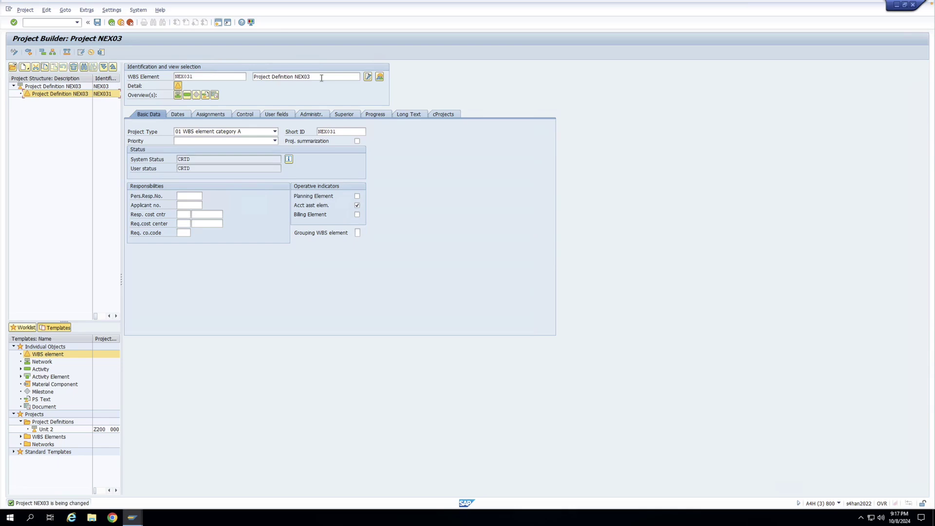
left_click_drag(322, 78, 253, 79)
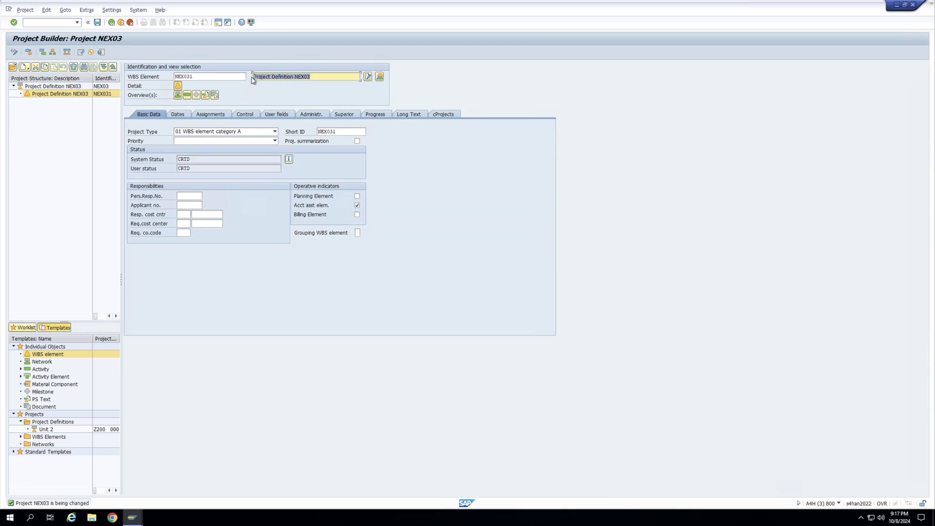
left_click(321, 77)
left_click(76, 87)
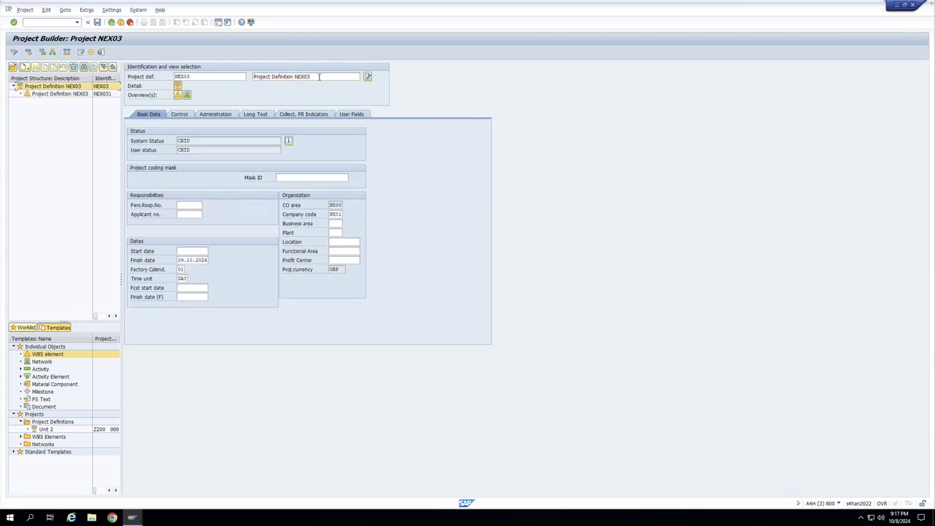
left_click(69, 96)
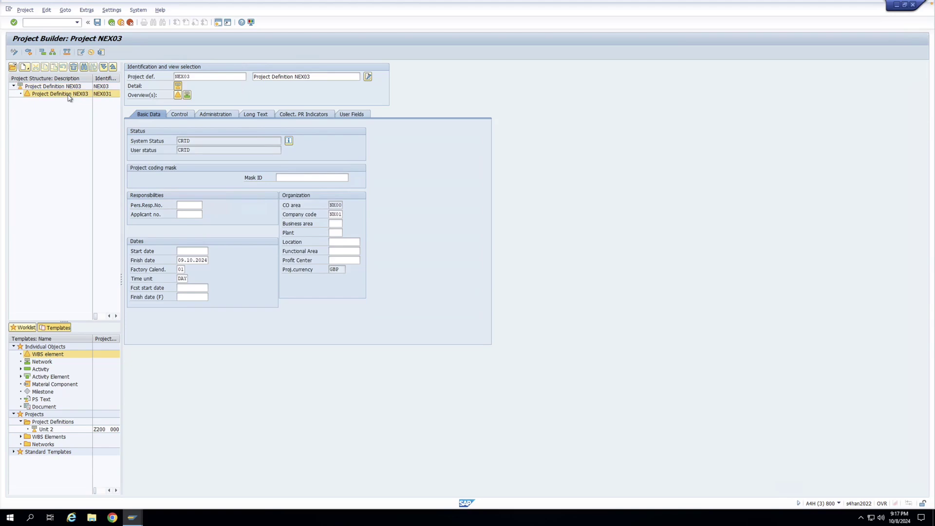
left_click(74, 87)
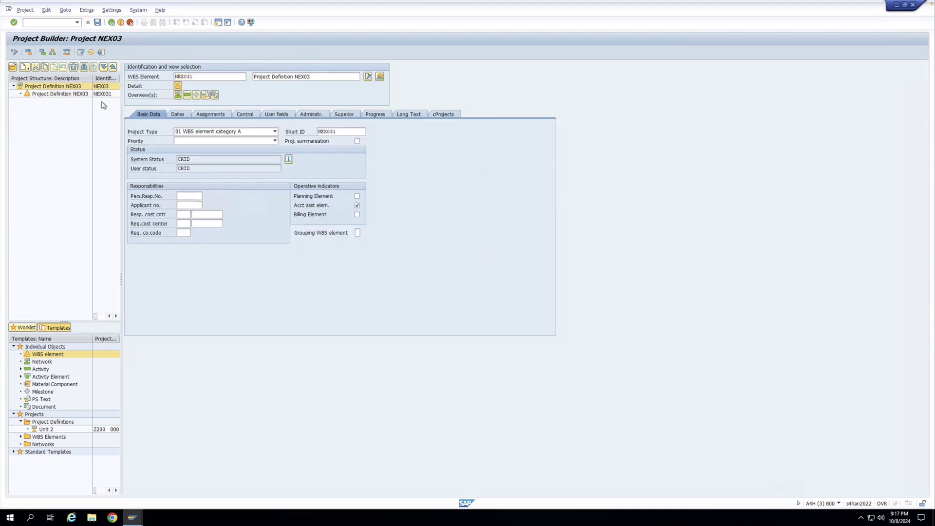
left_click(178, 95)
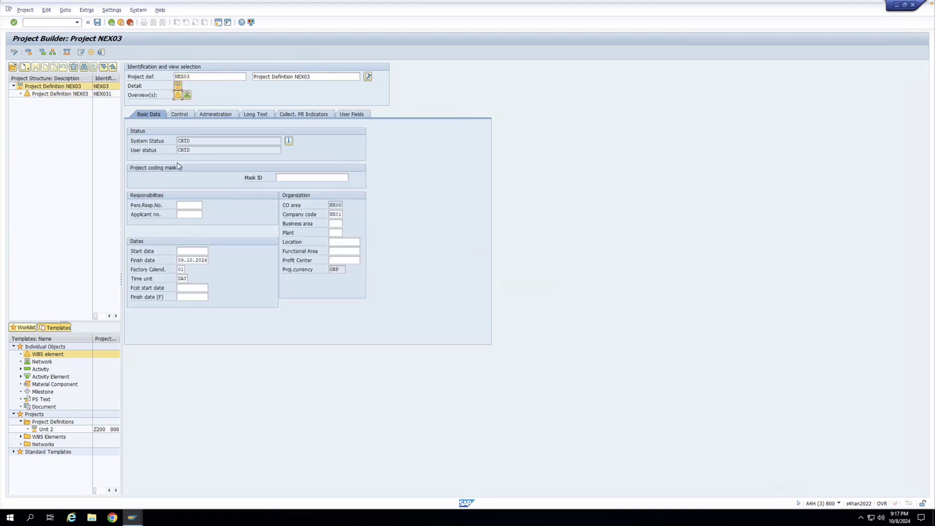
left_click(143, 150)
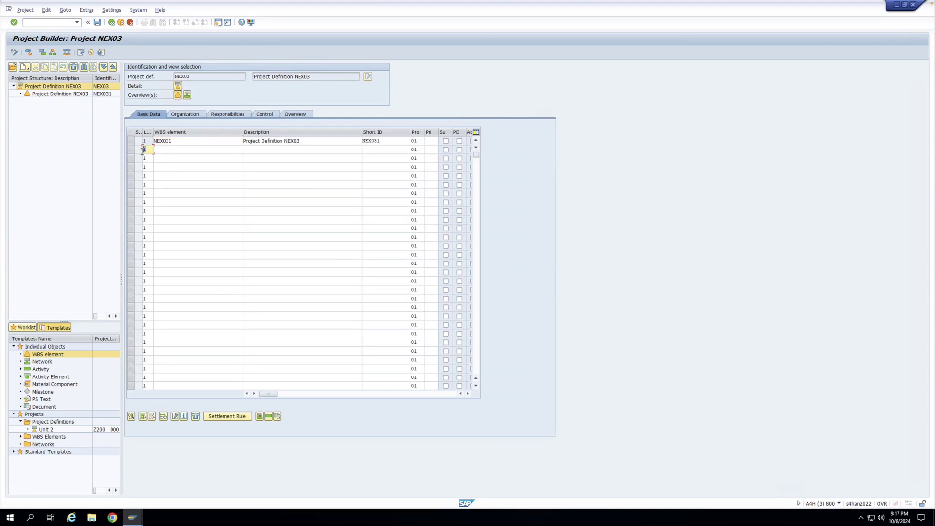
type("2")
Create WBS element NEX0311 below NEX031 with the description "Test for Substitution"
left_click(73, 95)
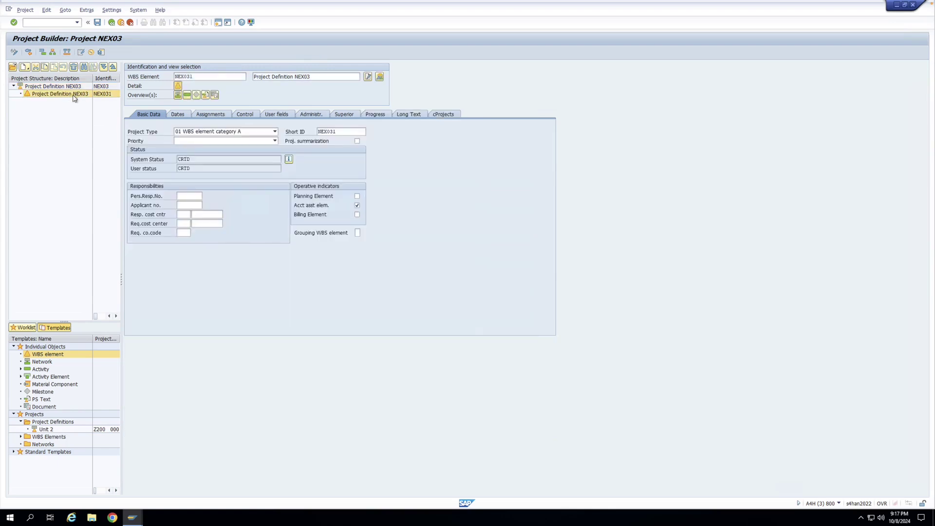
right_click(74, 94)
mouse_move(125, 102)
left_click(160, 100)
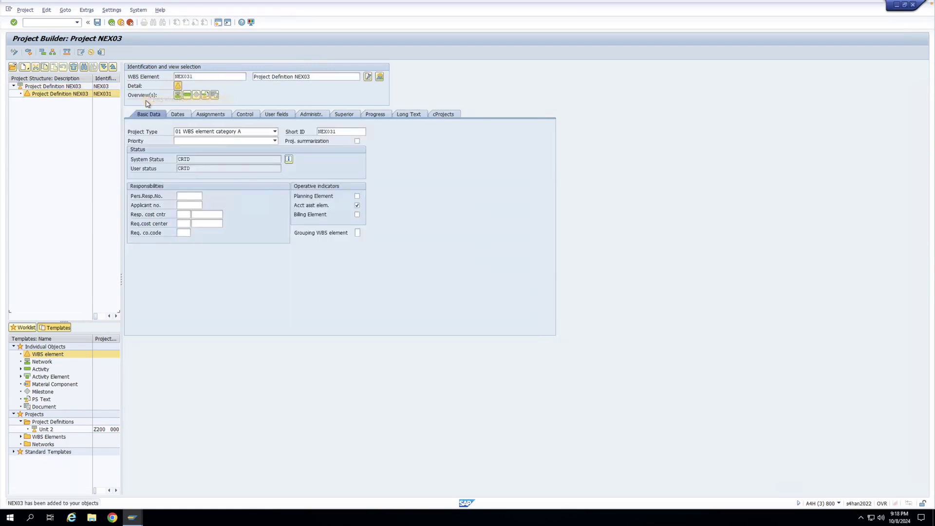
left_click(300, 78)
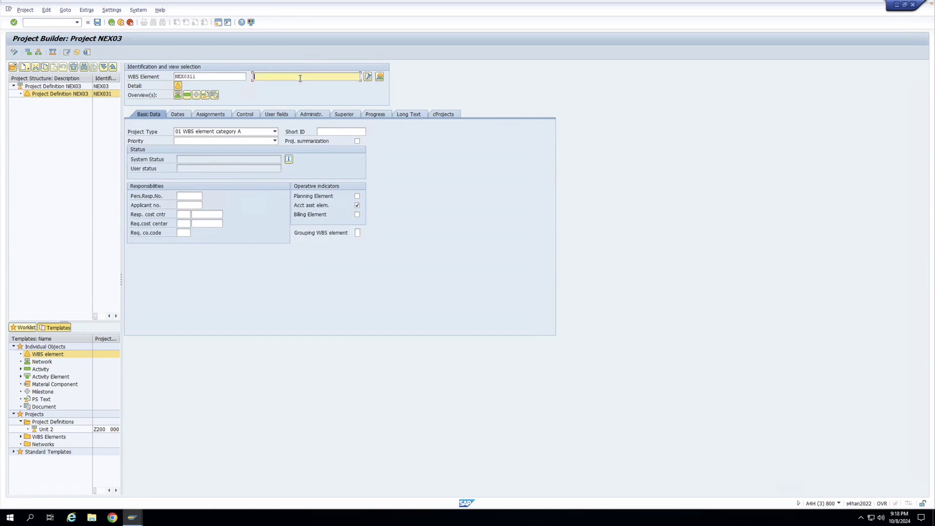
type("Test for Sub")
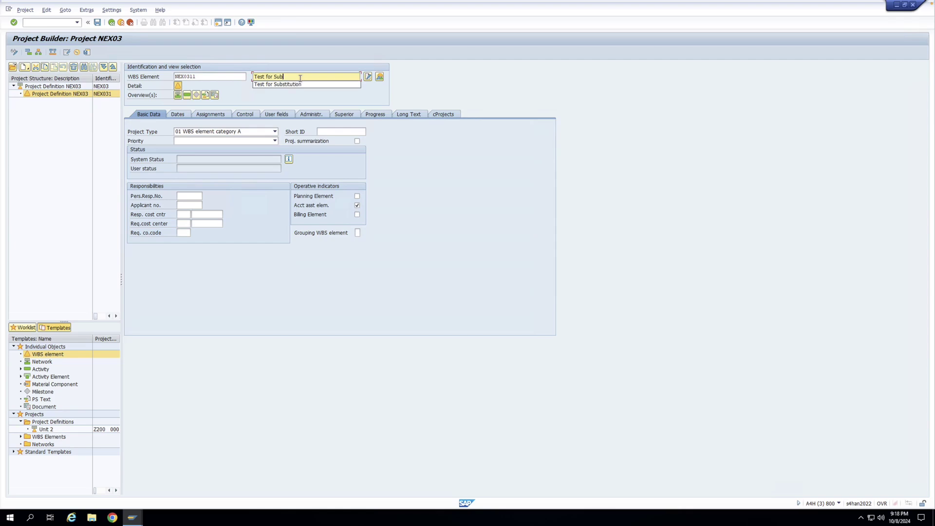
type("stitution")
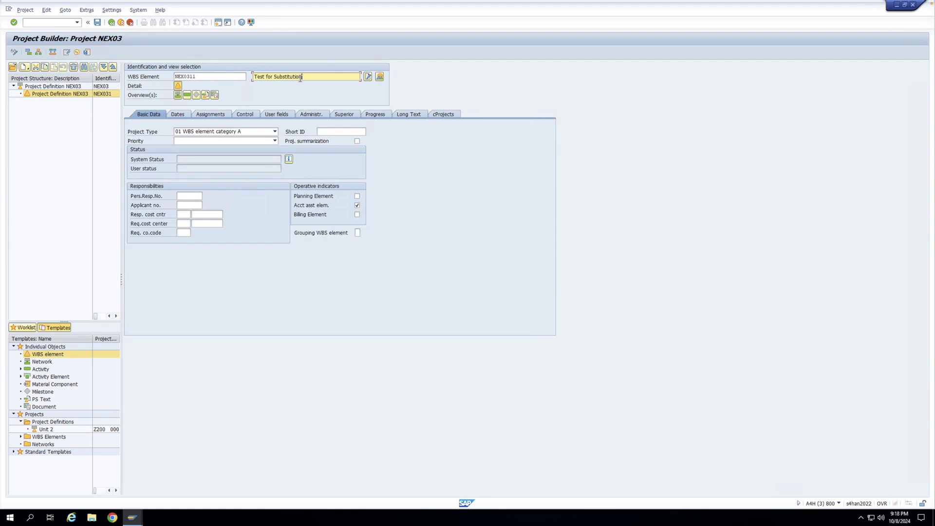
key("Return")
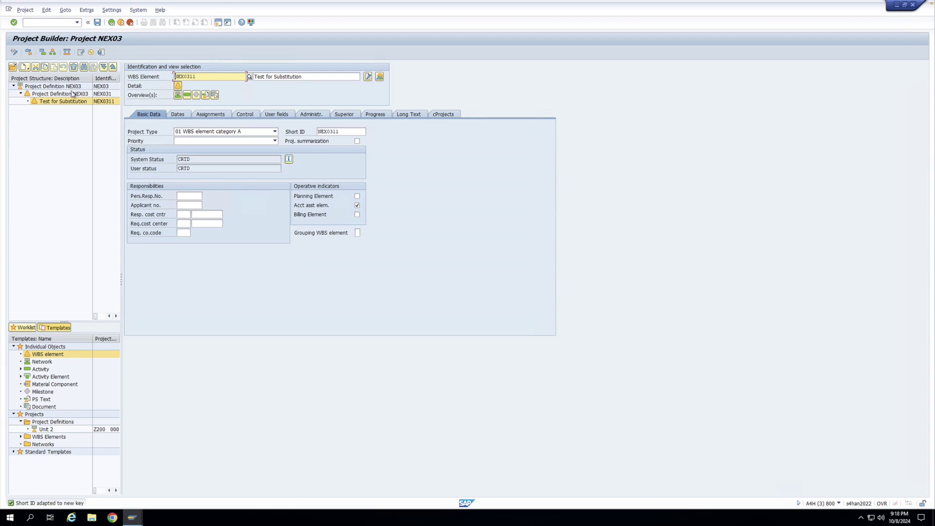
Check the level of NEX0311 in the project's WBS element overview and run the substitution on it
left_click(71, 88)
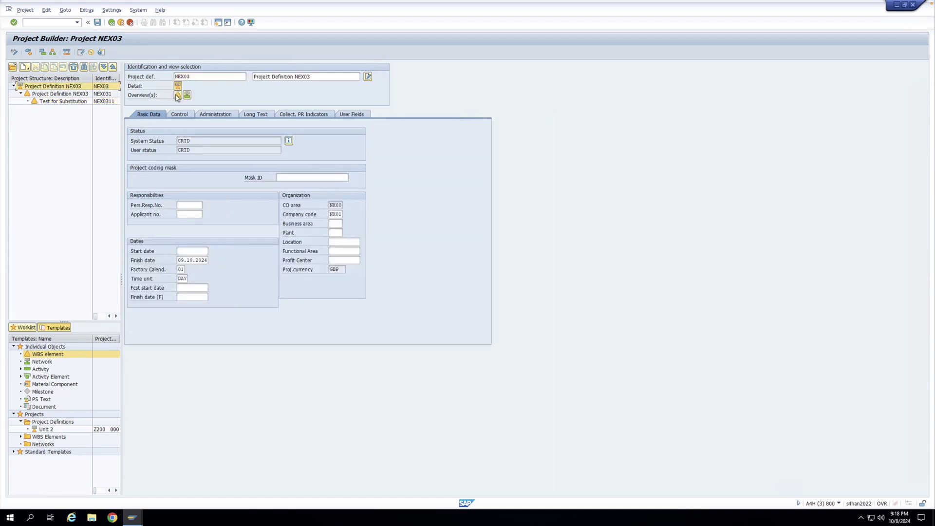
left_click(177, 95)
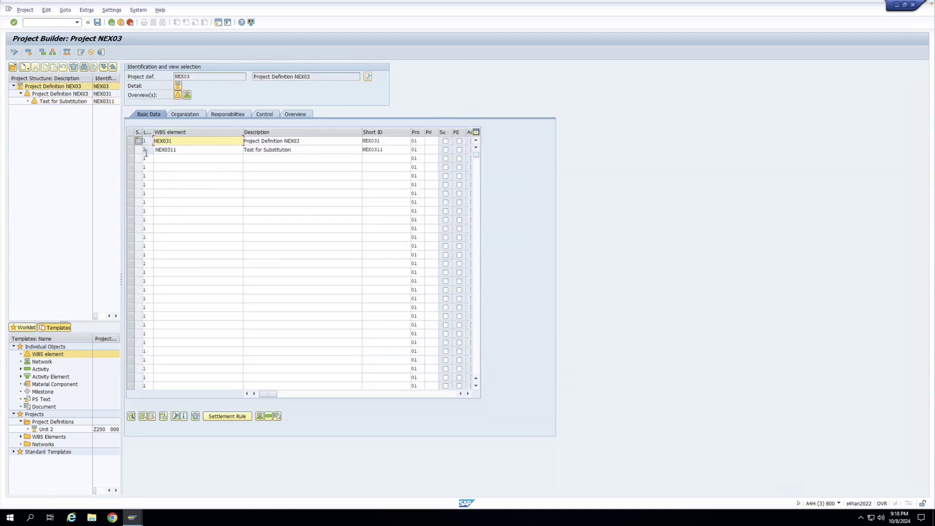
left_click(67, 102)
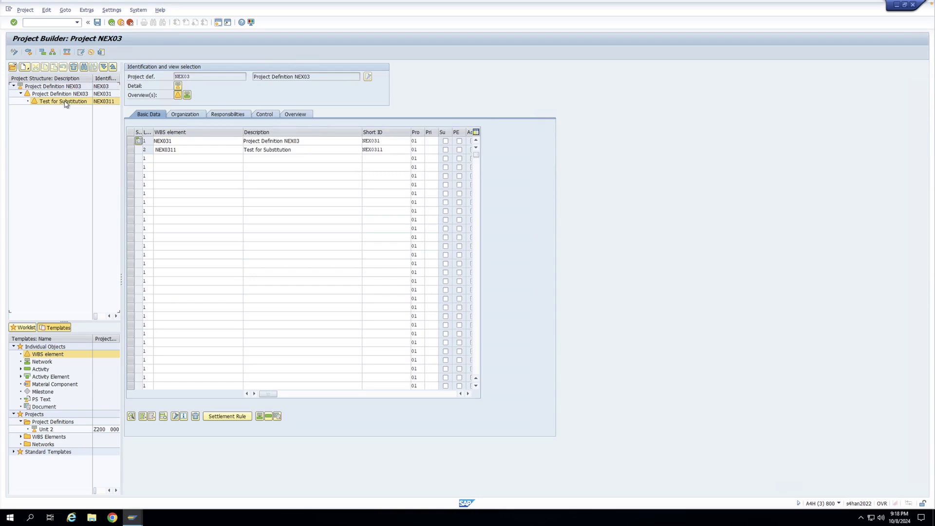
left_click(102, 52)
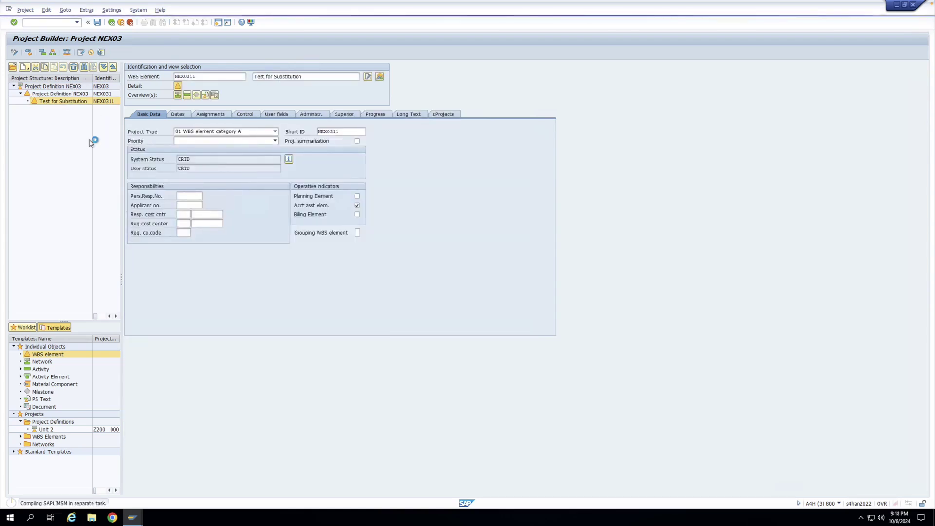